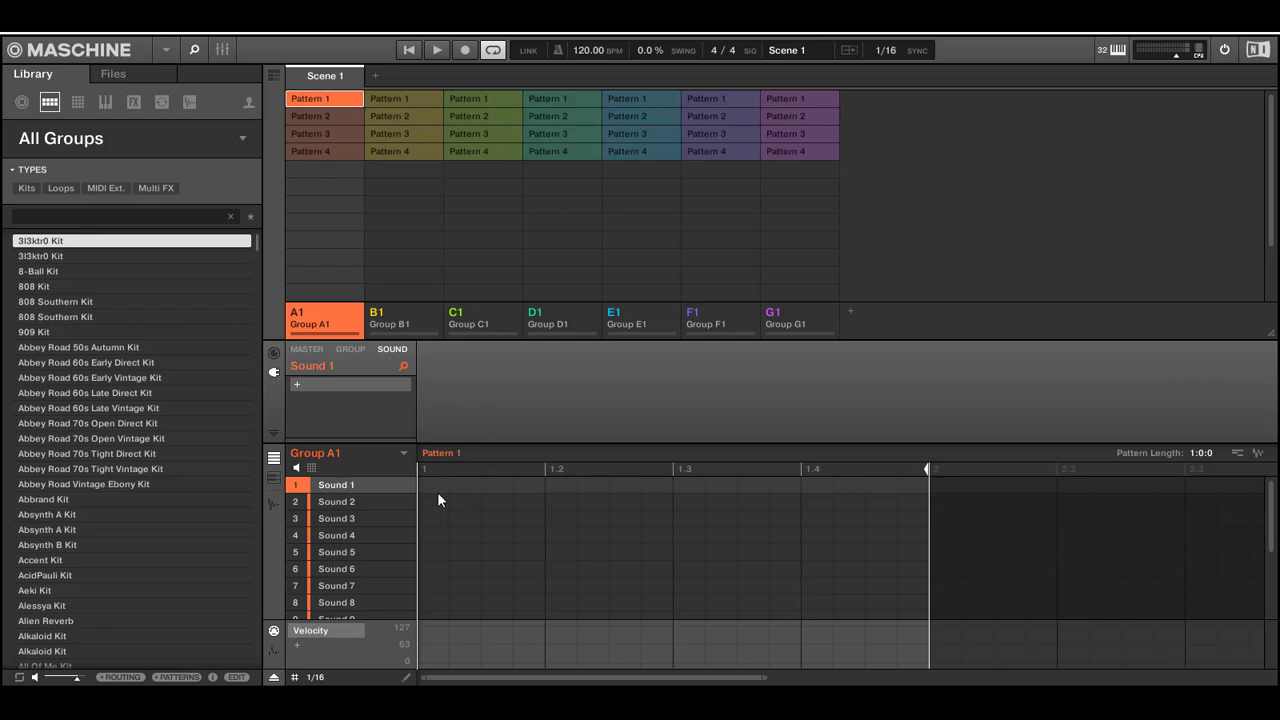
Place Sound 1 notes on all four beats of group A1's Pattern 1, plus three Sound 2 notes between the beats.
{"action": "left_click", "coordinate": [556, 485]}
{"action": "left_click", "coordinate": [680, 485]}
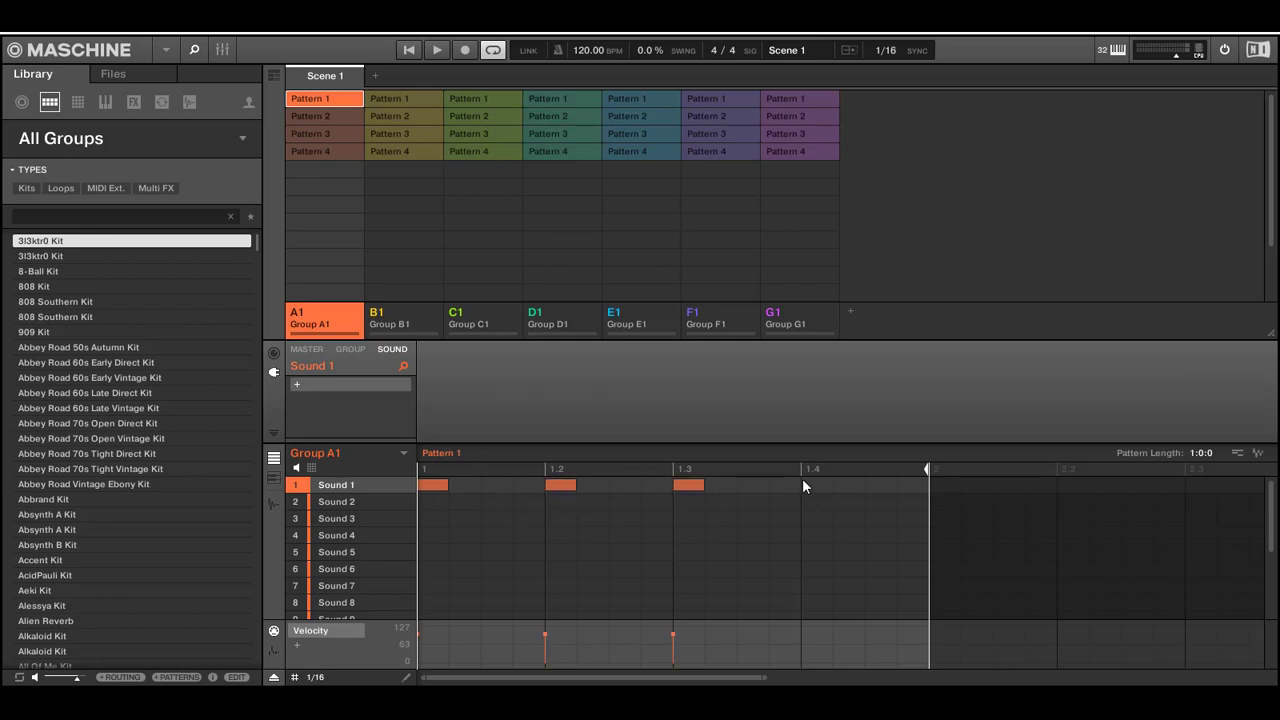
{"action": "left_click", "coordinate": [810, 486]}
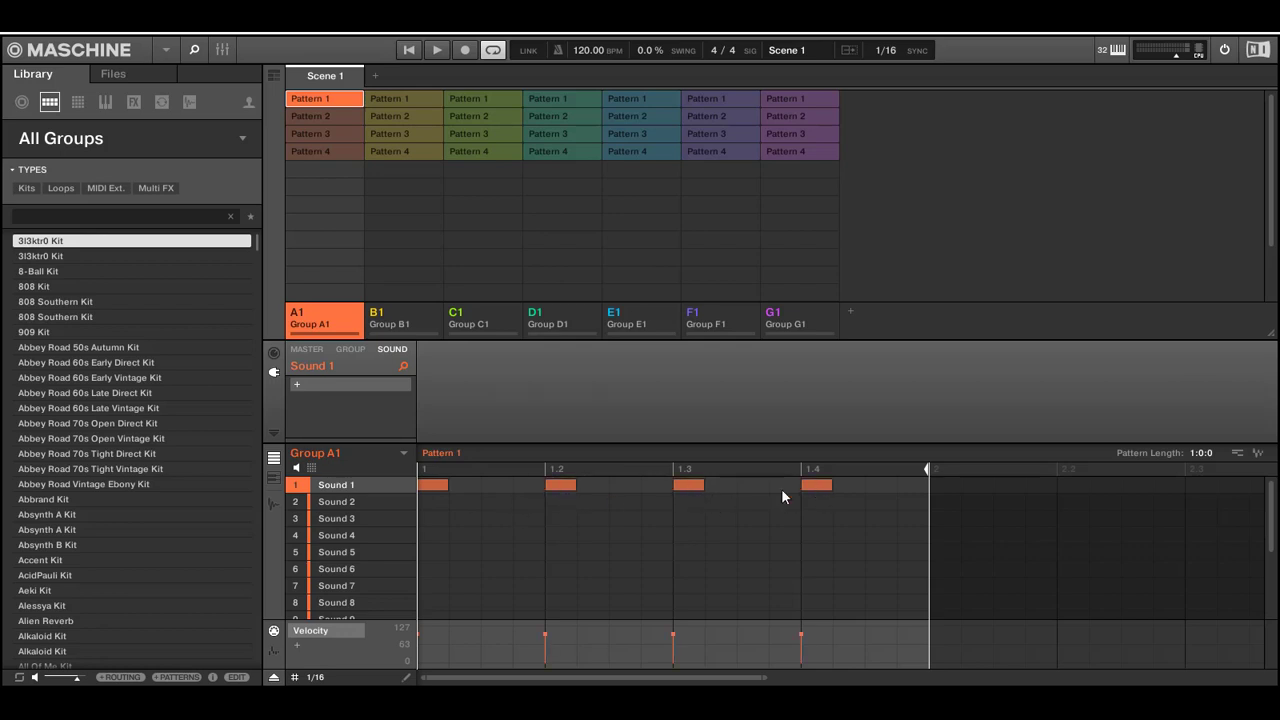
{"action": "left_click", "coordinate": [722, 502]}
{"action": "left_click", "coordinate": [626, 501]}
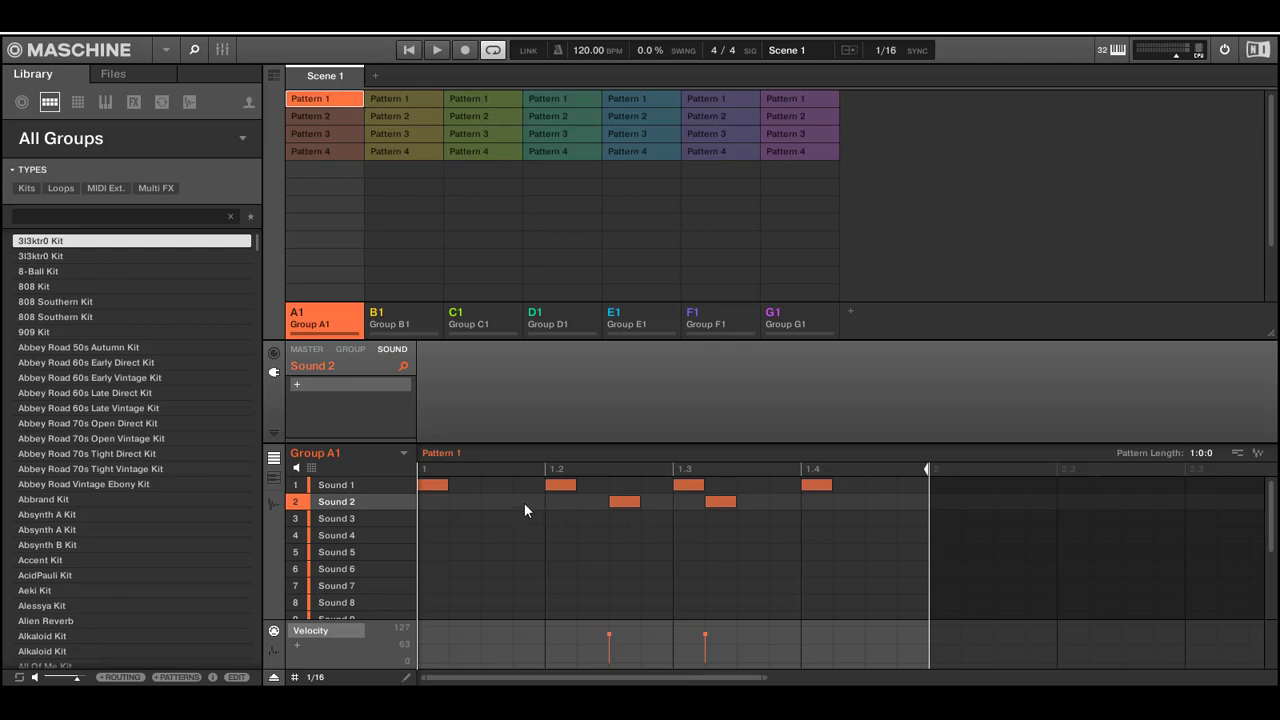
{"action": "left_click", "coordinate": [454, 500]}
Delete all Sound 1 and Sound 2 notes from Pattern 1 and remove the pattern from Scene 1.
{"action": "left_click_drag", "start_coordinate": [868, 482], "coordinate": [426, 514]}
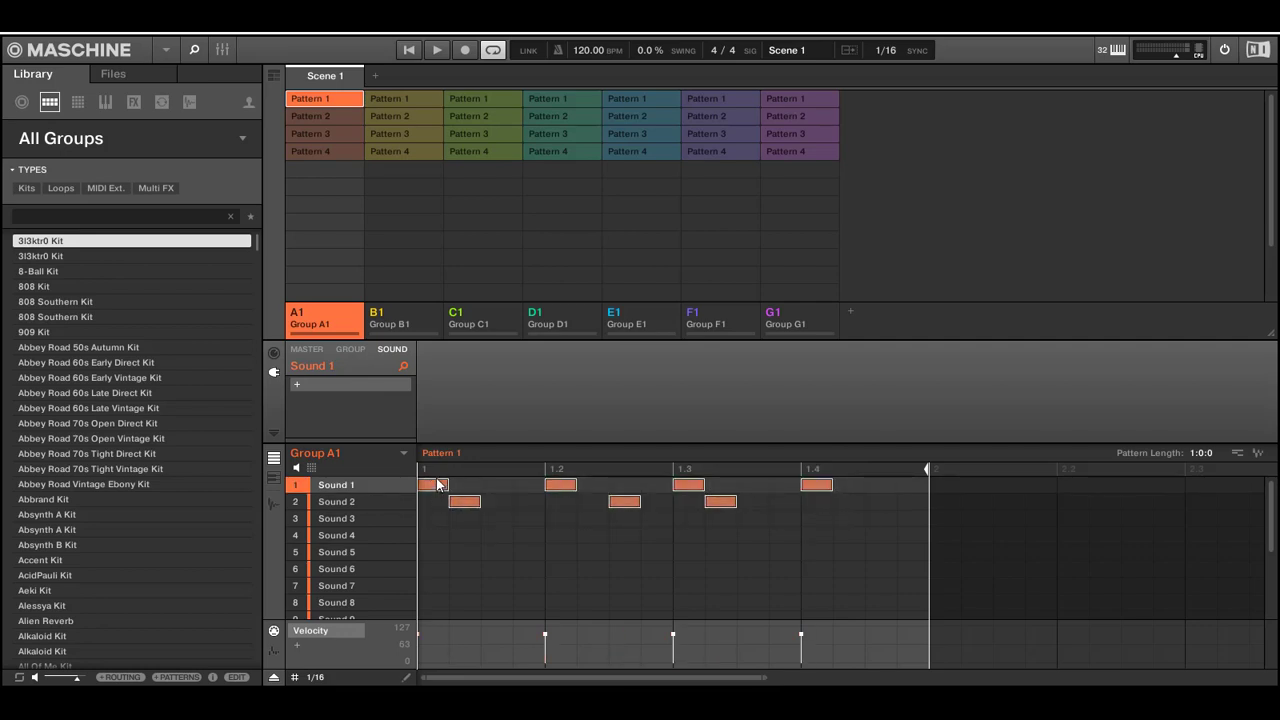
{"action": "key", "text": "Delete"}
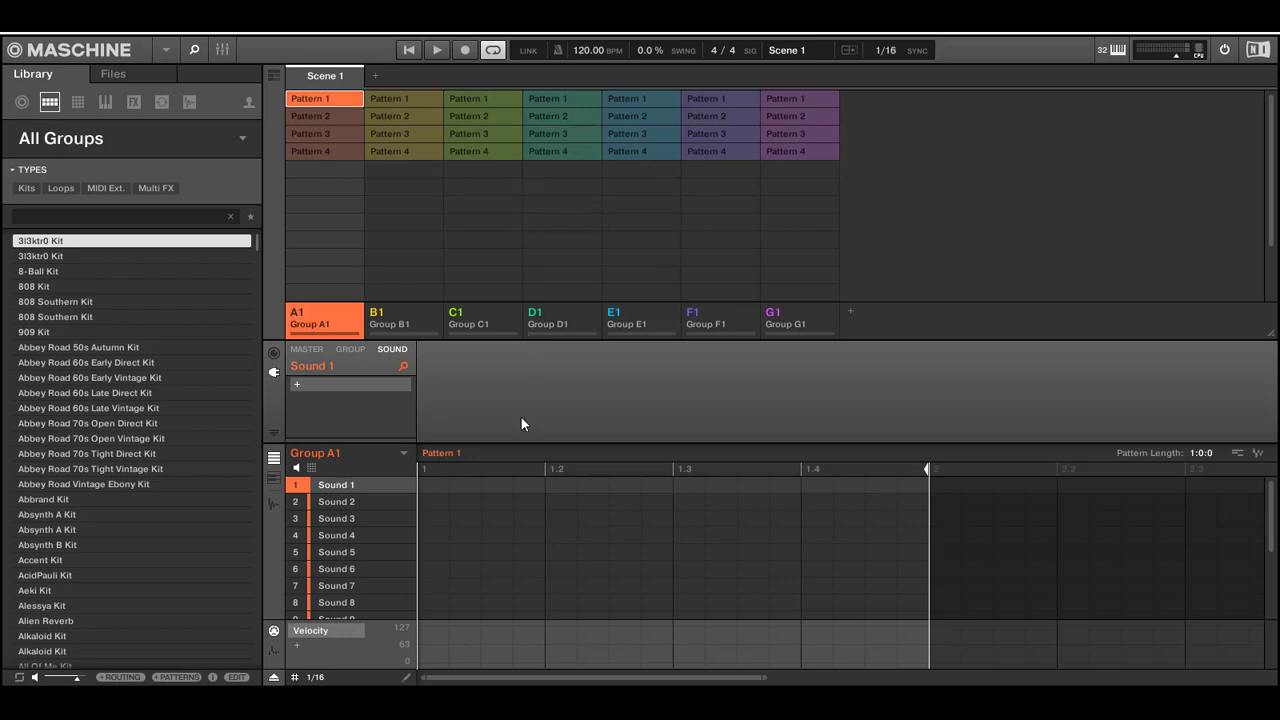
{"action": "left_click", "coordinate": [301, 96]}
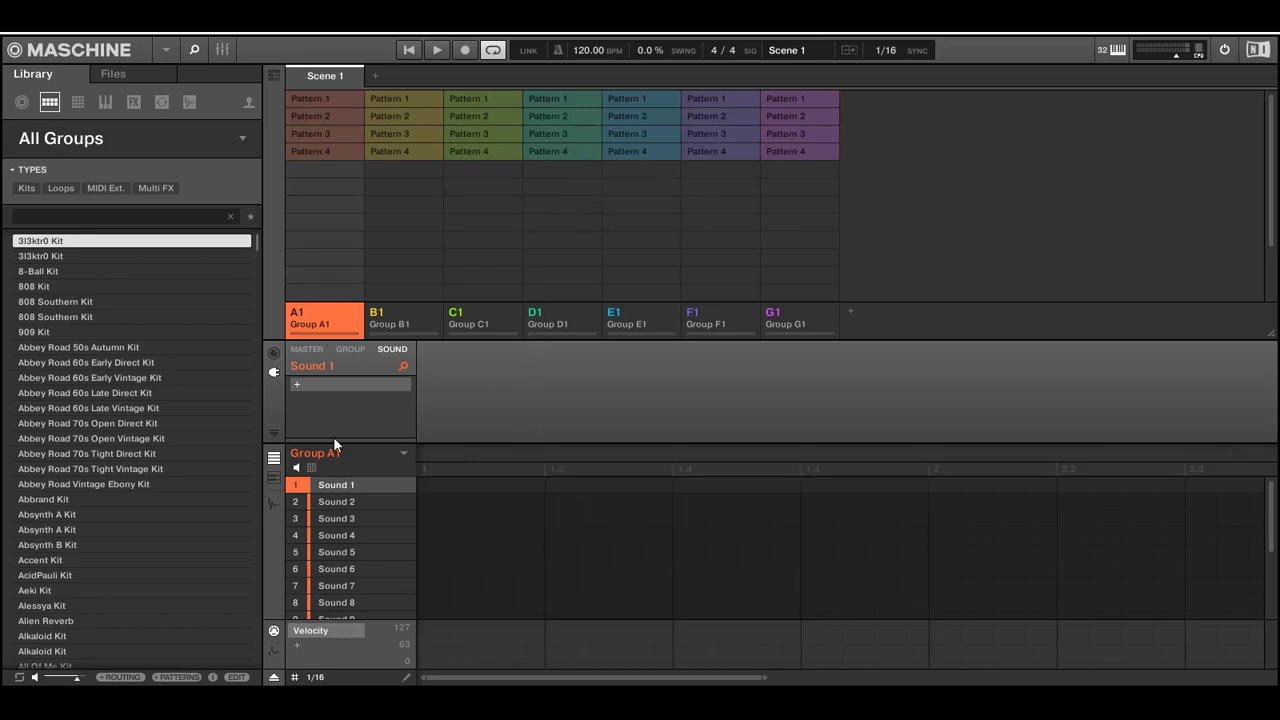
Browse the group library's products and load the second 3l3ktr0 Kit entry into group A1.
{"action": "left_click", "coordinate": [45, 142]}
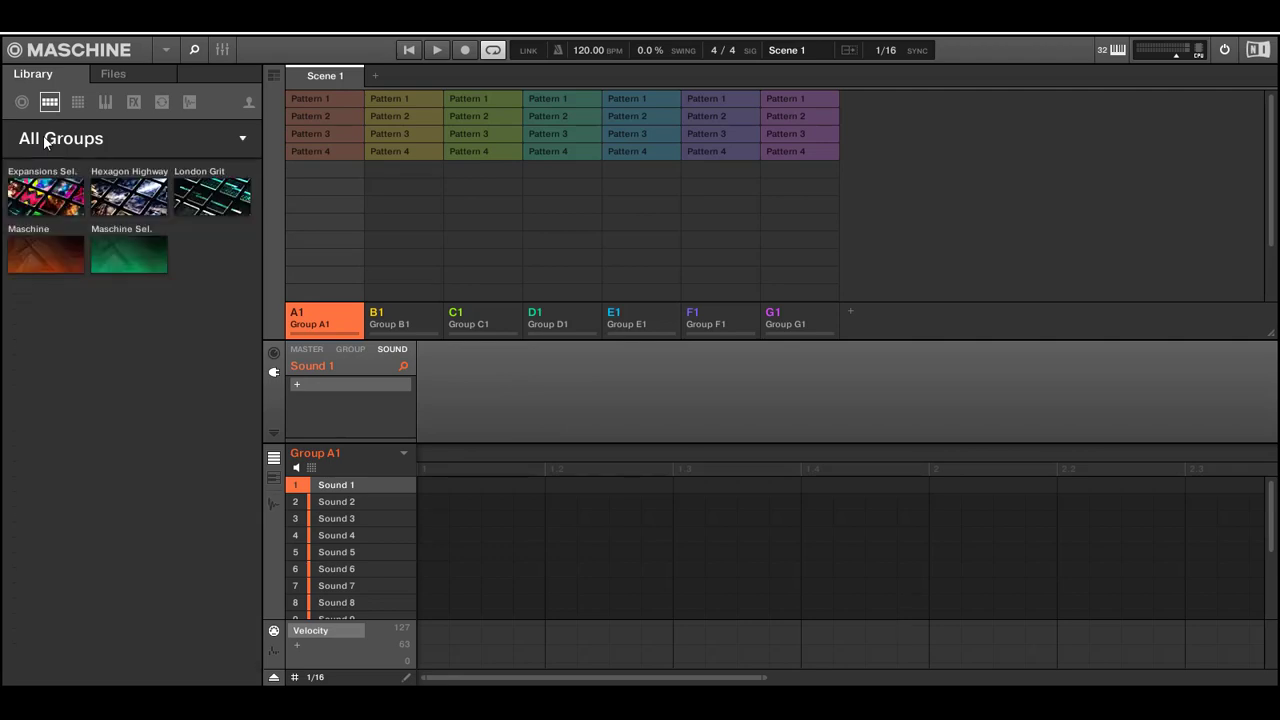
{"action": "left_click", "coordinate": [94, 145]}
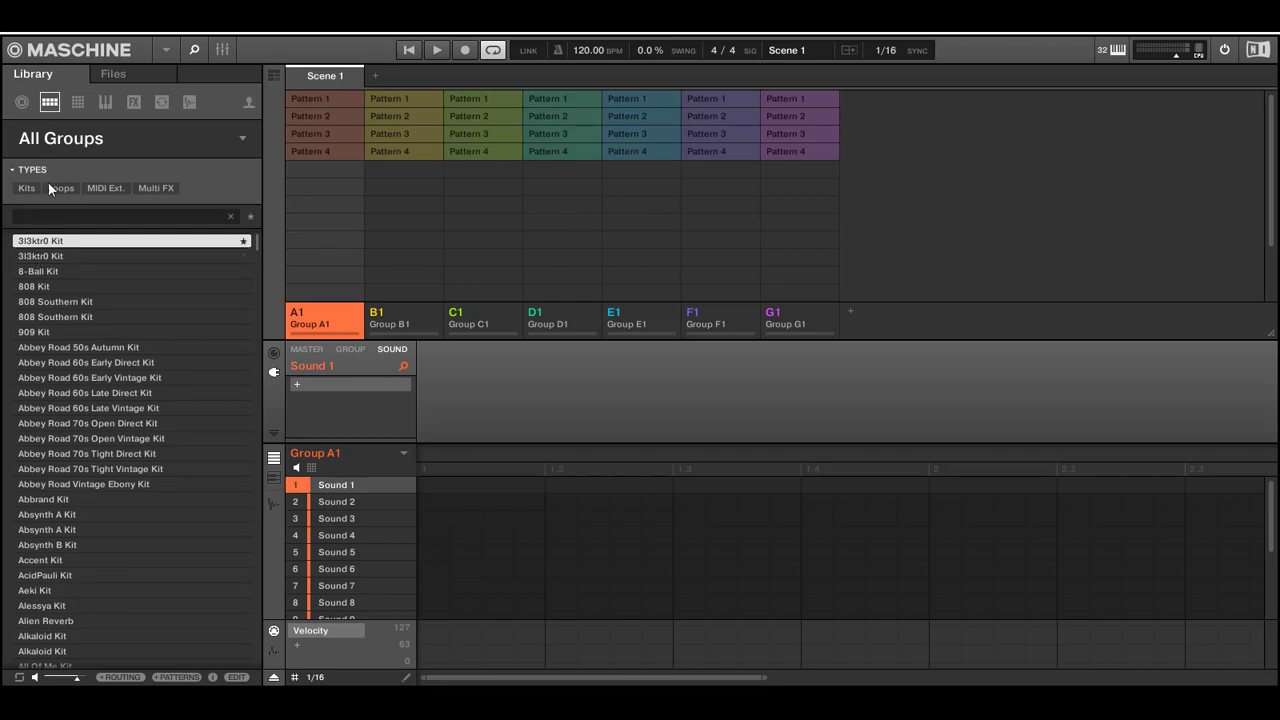
{"action": "left_click", "coordinate": [60, 146]}
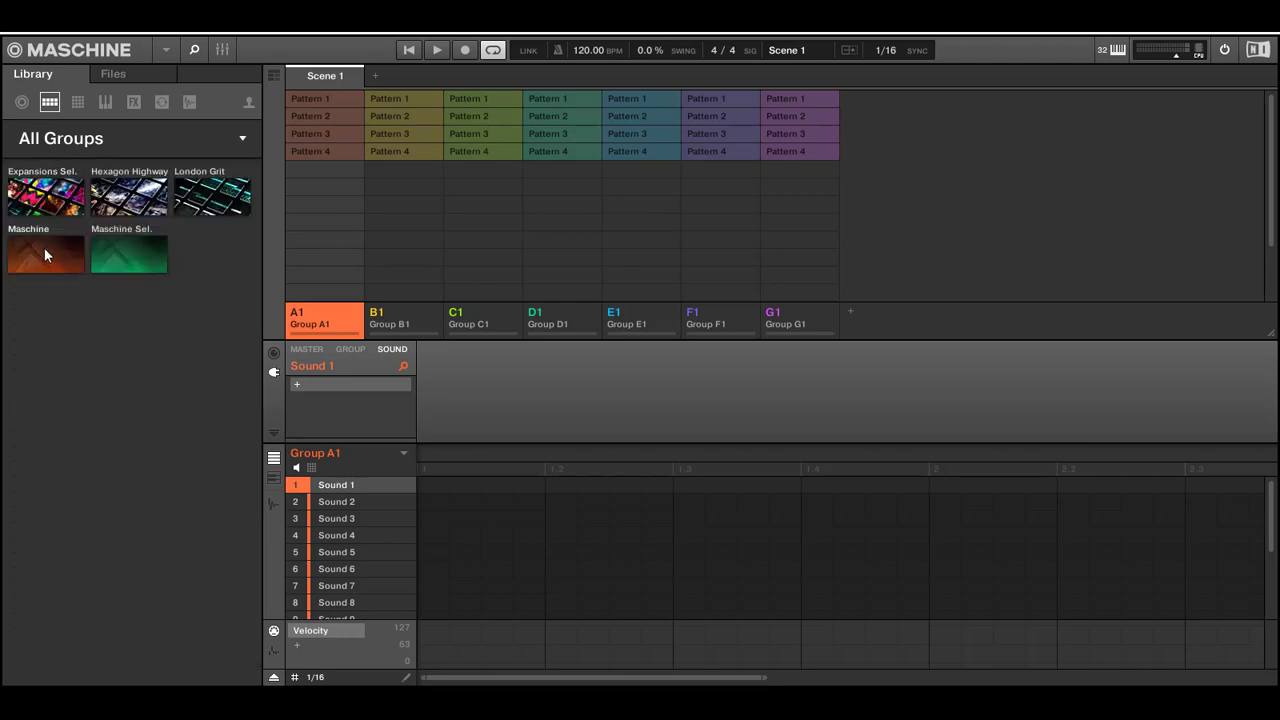
{"action": "left_click", "coordinate": [56, 141]}
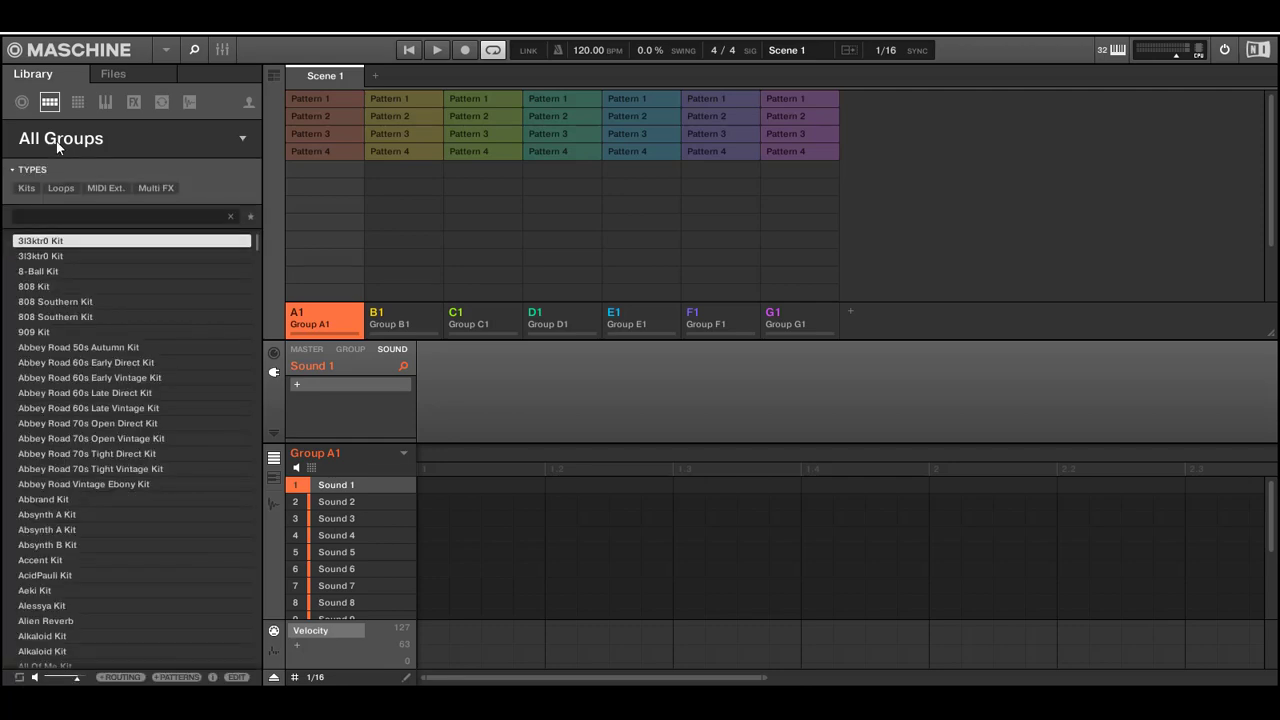
{"action": "left_click", "coordinate": [37, 257]}
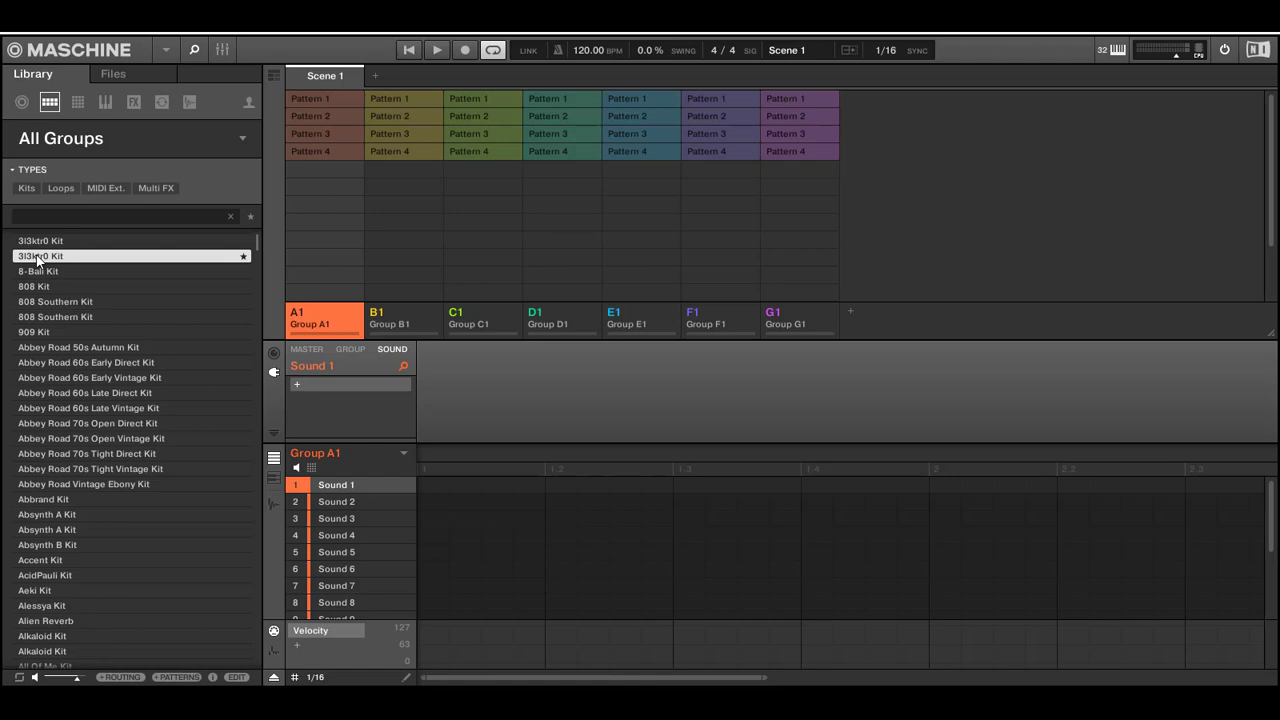
{"action": "double_click", "coordinate": [37, 257]}
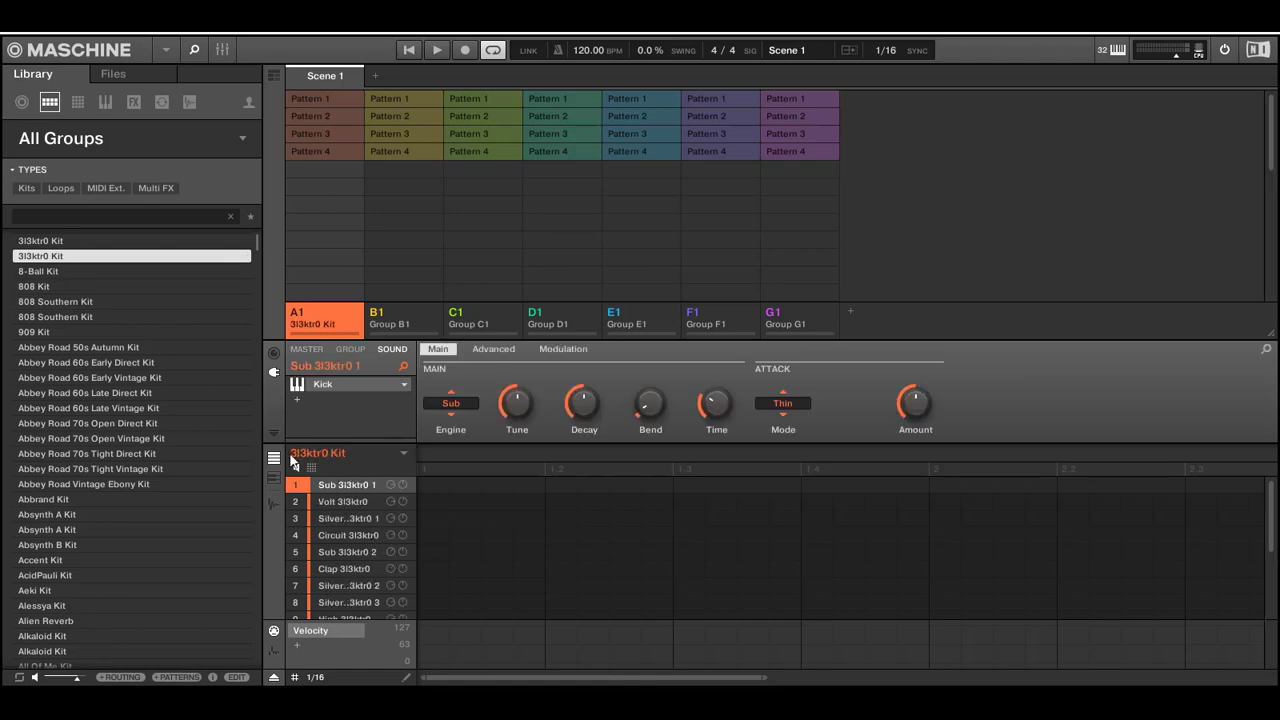
Audition sounds 2 through 8 of the kit one after another.
{"action": "left_click", "coordinate": [337, 500]}
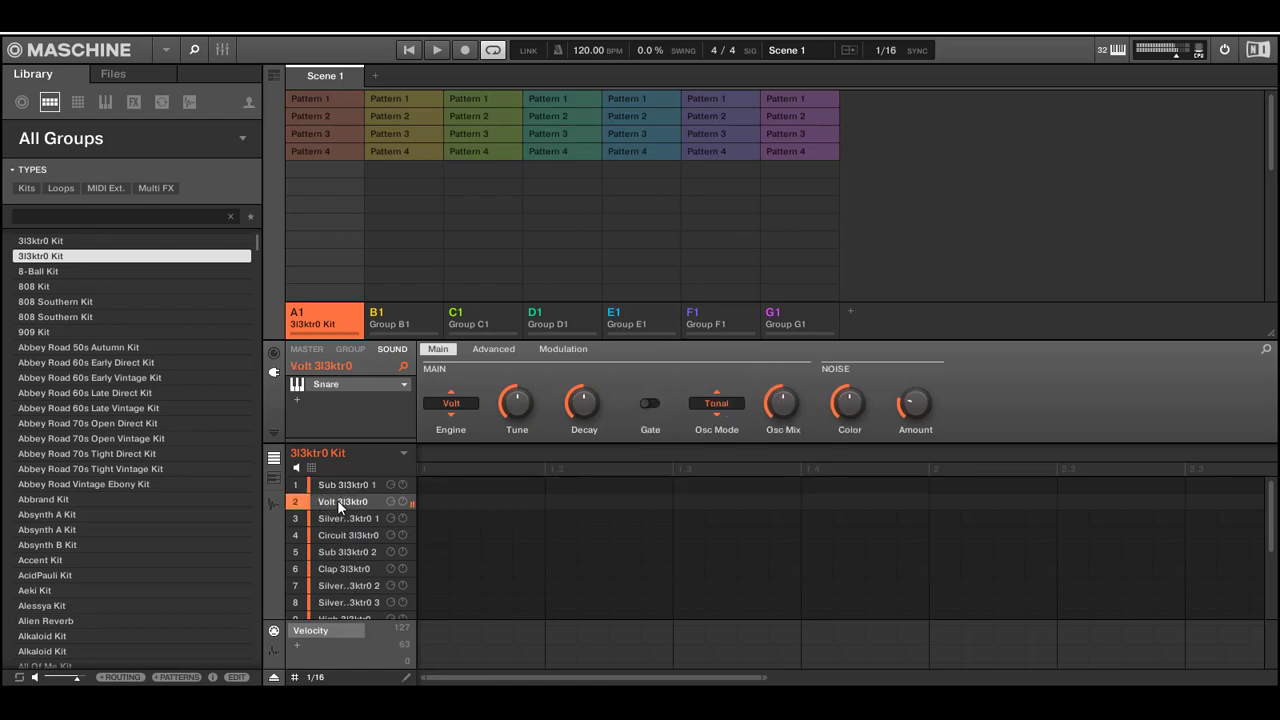
{"action": "left_click", "coordinate": [336, 519]}
{"action": "left_click", "coordinate": [336, 535]}
{"action": "left_click", "coordinate": [336, 552]}
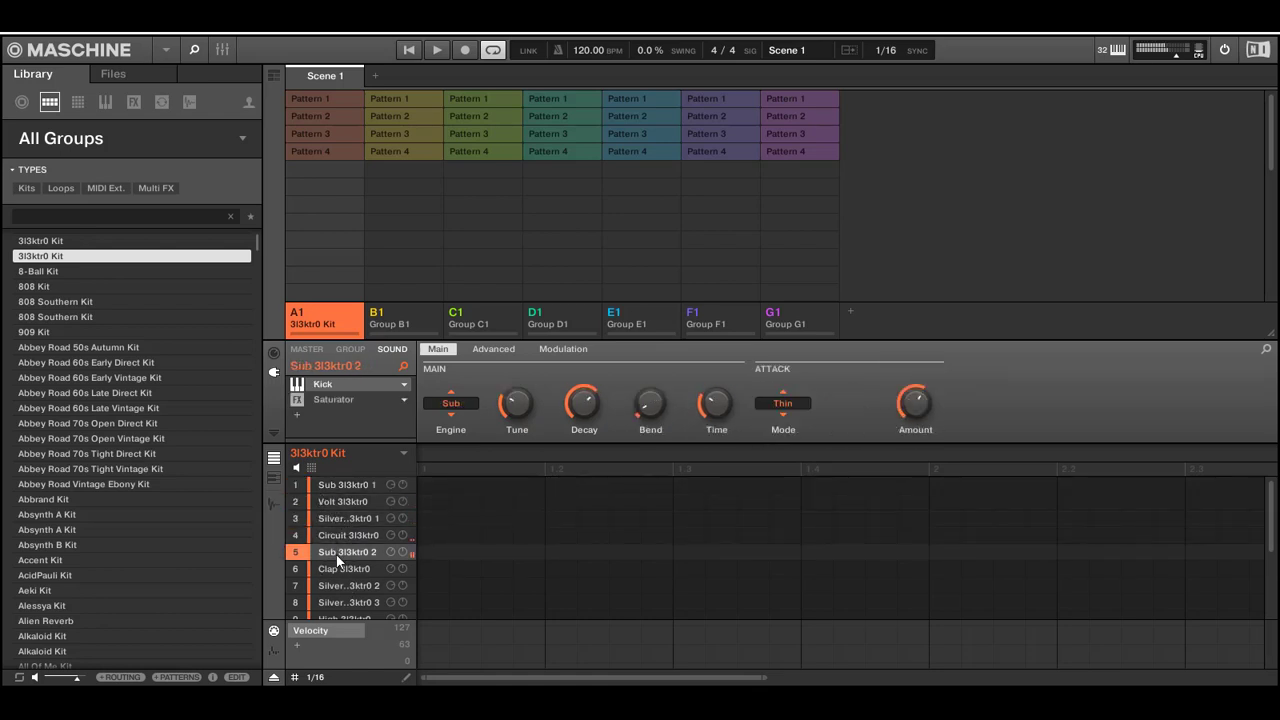
{"action": "left_click", "coordinate": [333, 569]}
{"action": "left_click", "coordinate": [337, 585]}
{"action": "left_click", "coordinate": [337, 603]}
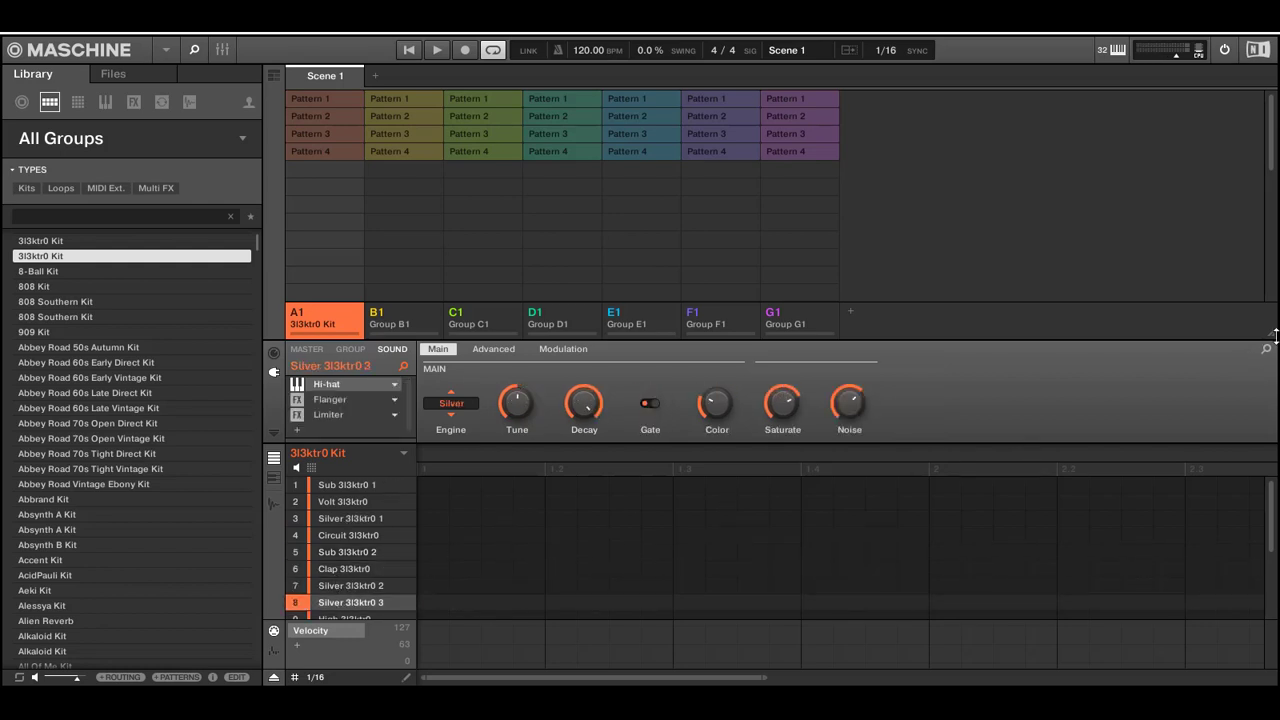
Enlarge the pattern editor to show all sixteen sounds and audition them in reverse order from sound 16 to sound 2.
{"action": "left_click_drag", "start_coordinate": [1276, 335], "coordinate": [1276, 205]}
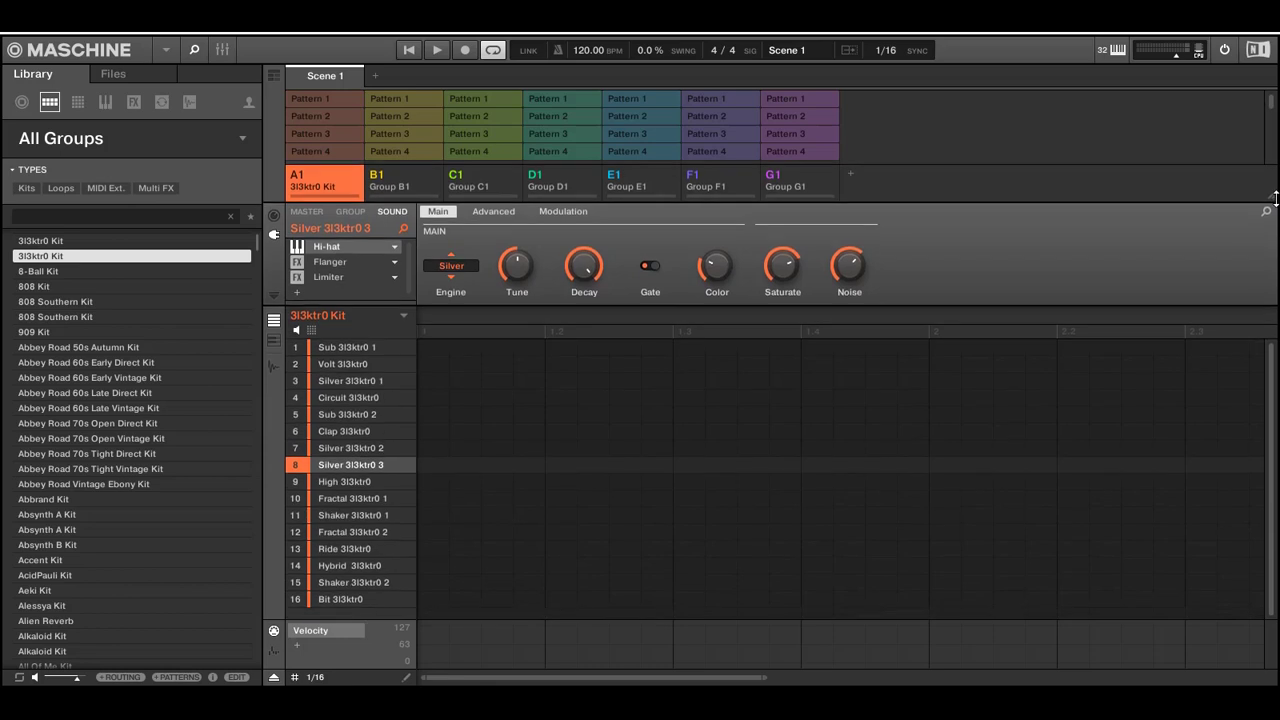
{"action": "left_click", "coordinate": [349, 604]}
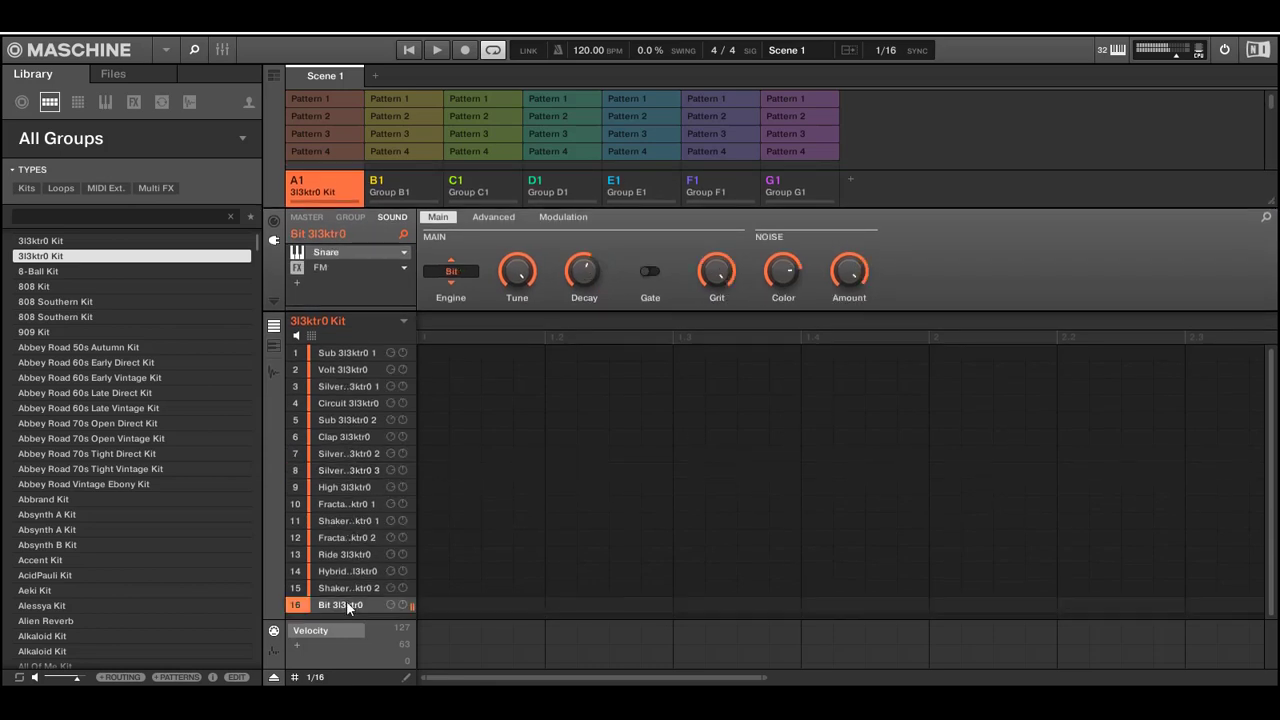
{"action": "left_click", "coordinate": [342, 584]}
{"action": "left_click", "coordinate": [340, 570]}
{"action": "left_click", "coordinate": [337, 554]}
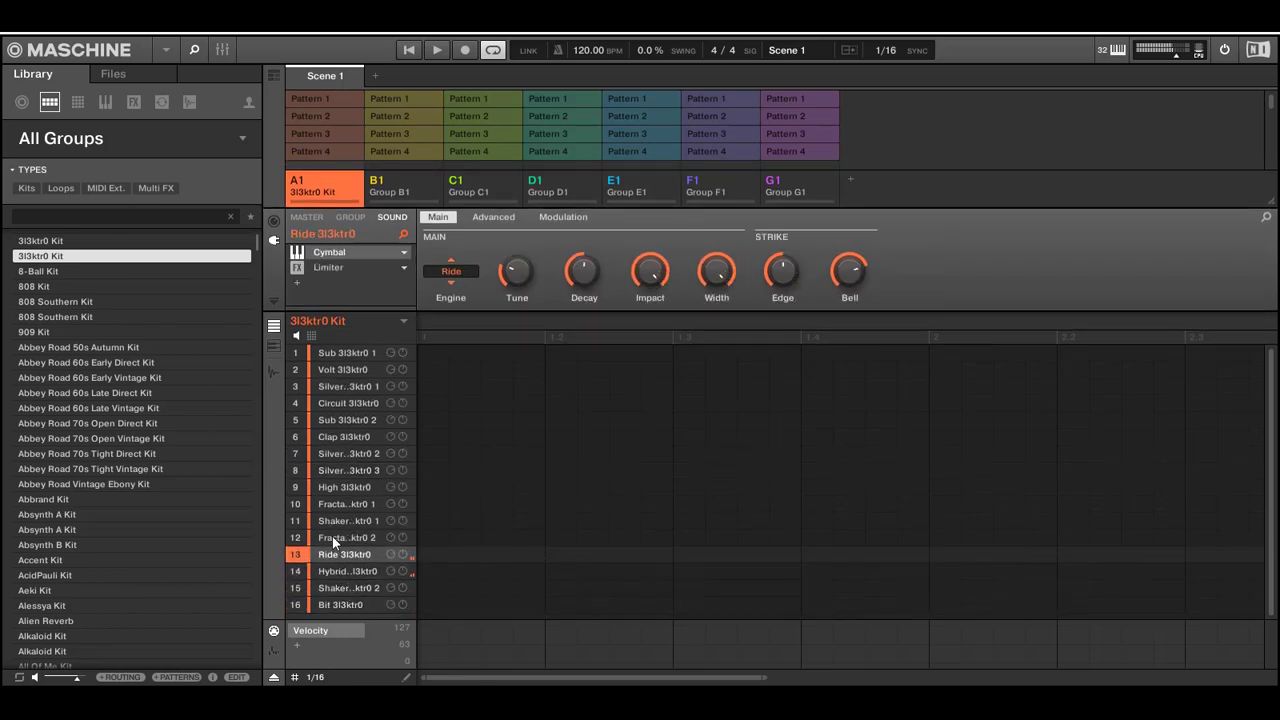
{"action": "left_click", "coordinate": [332, 537]}
{"action": "left_click", "coordinate": [329, 518]}
{"action": "left_click", "coordinate": [324, 504]}
{"action": "left_click", "coordinate": [325, 487]}
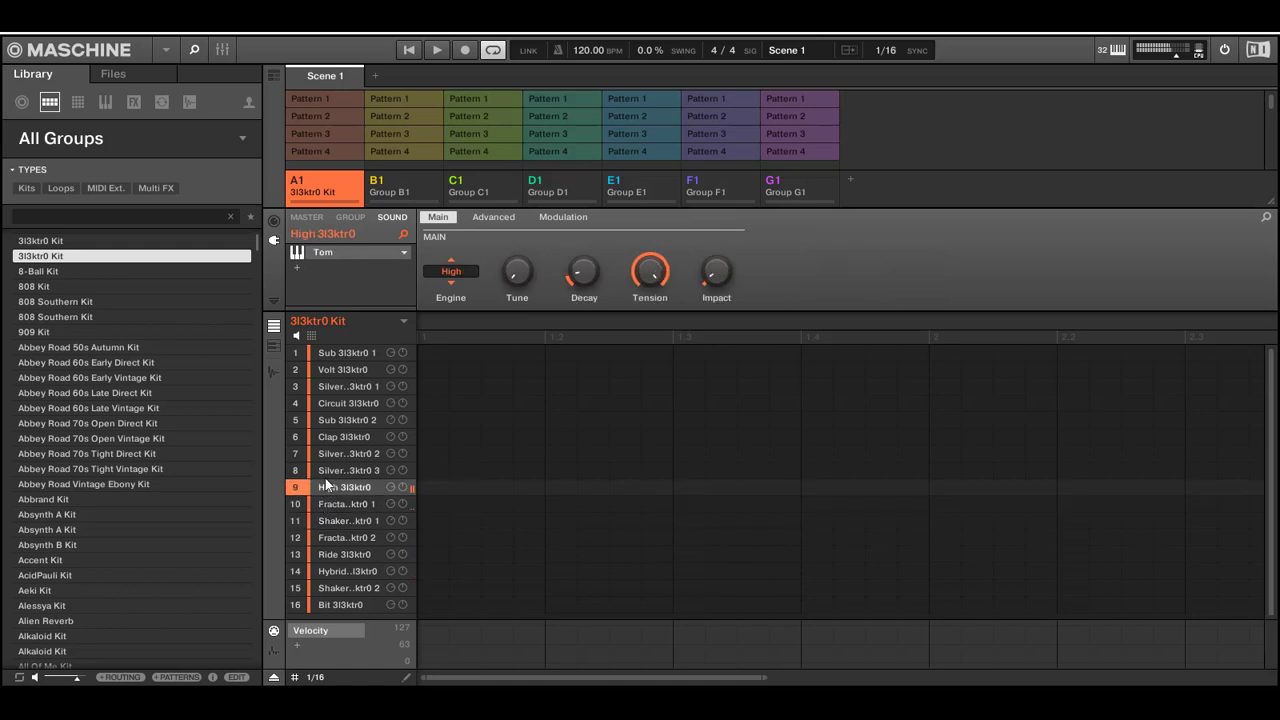
{"action": "left_click", "coordinate": [327, 470]}
{"action": "left_click", "coordinate": [330, 453]}
{"action": "left_click", "coordinate": [329, 437]}
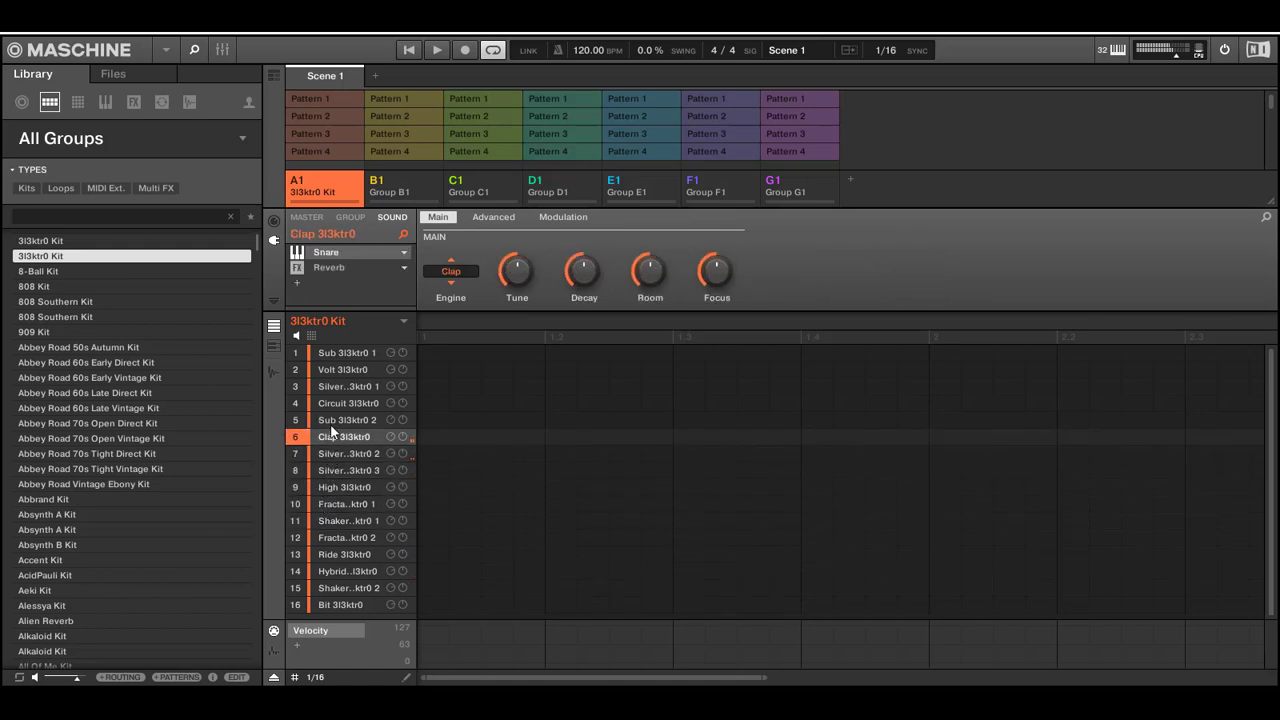
{"action": "left_click", "coordinate": [330, 420]}
{"action": "left_click", "coordinate": [332, 401]}
{"action": "left_click", "coordinate": [334, 387]}
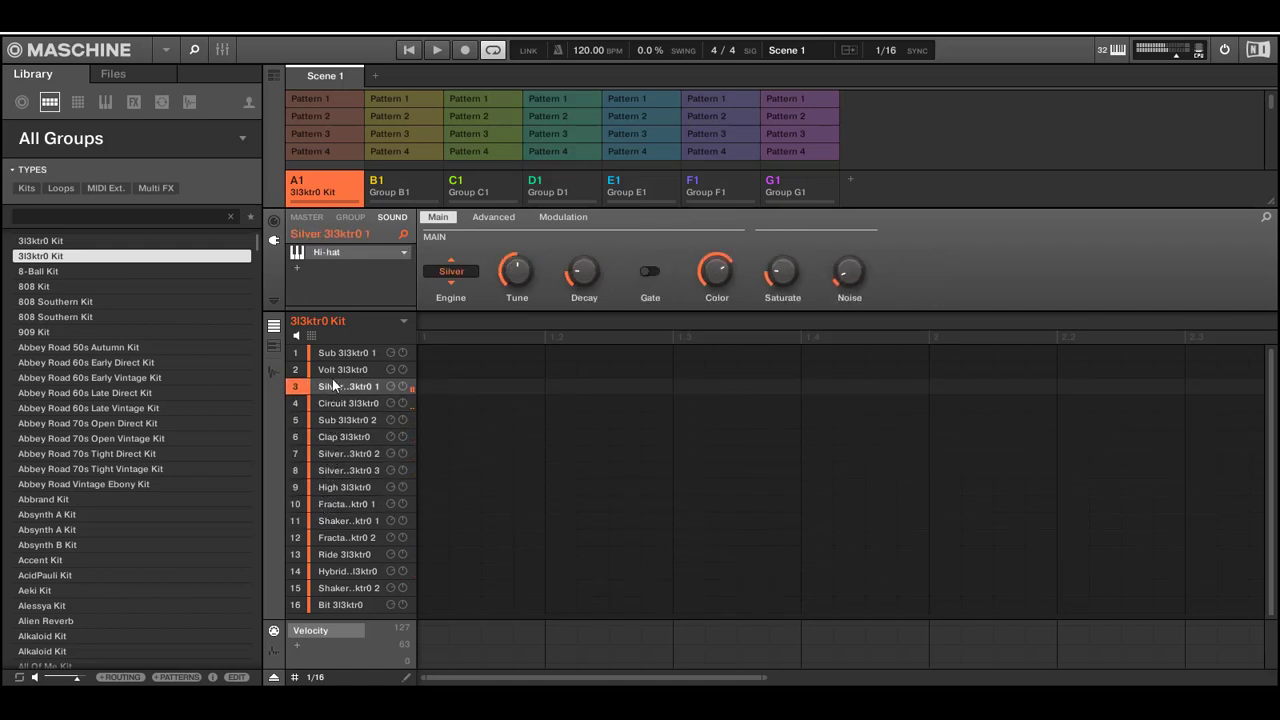
{"action": "left_click", "coordinate": [336, 370]}
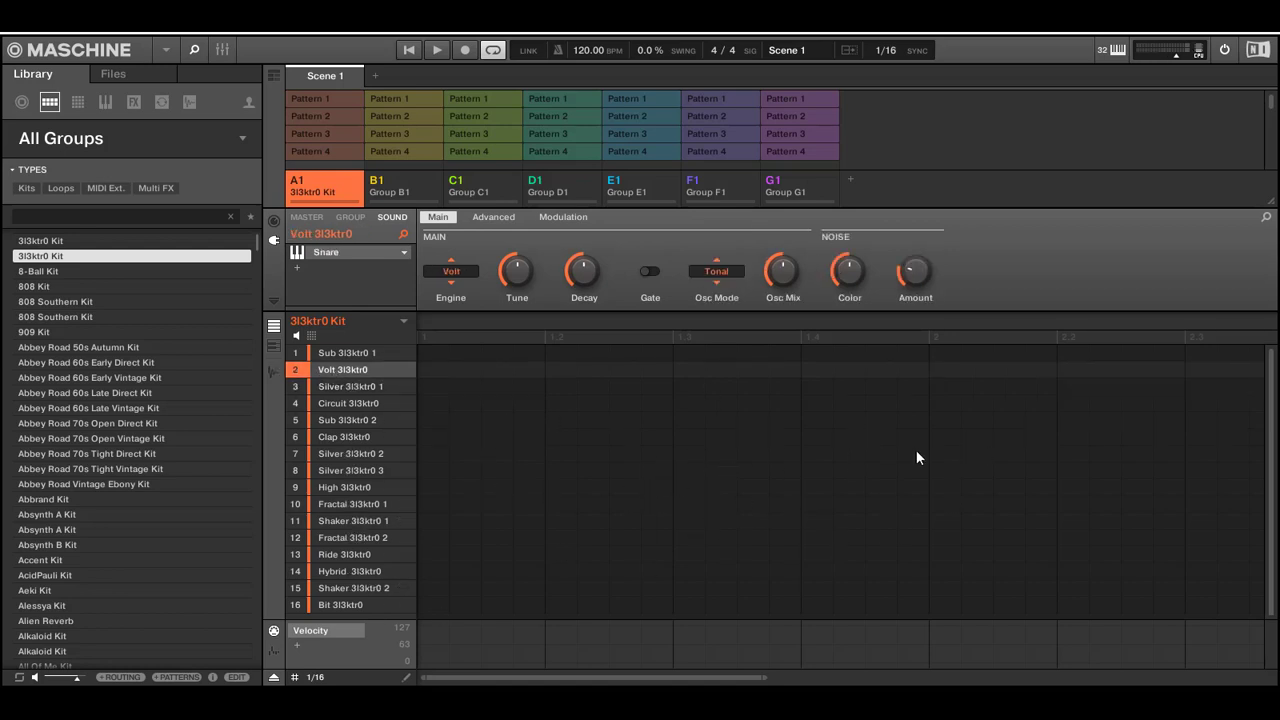
Place a Silver 3l3ktr0 3 note on beat 1.2 of Pattern 1, and delete that note.
{"action": "left_click", "coordinate": [557, 471]}
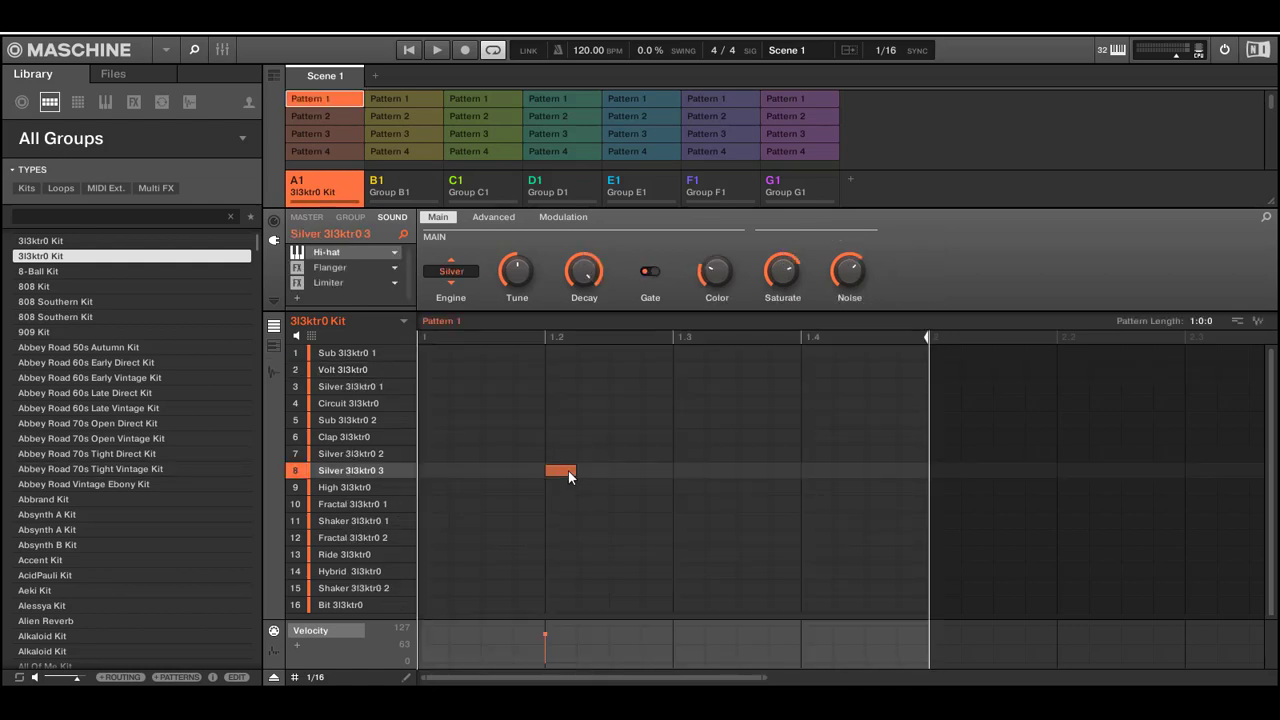
{"action": "right_click", "coordinate": [568, 471]}
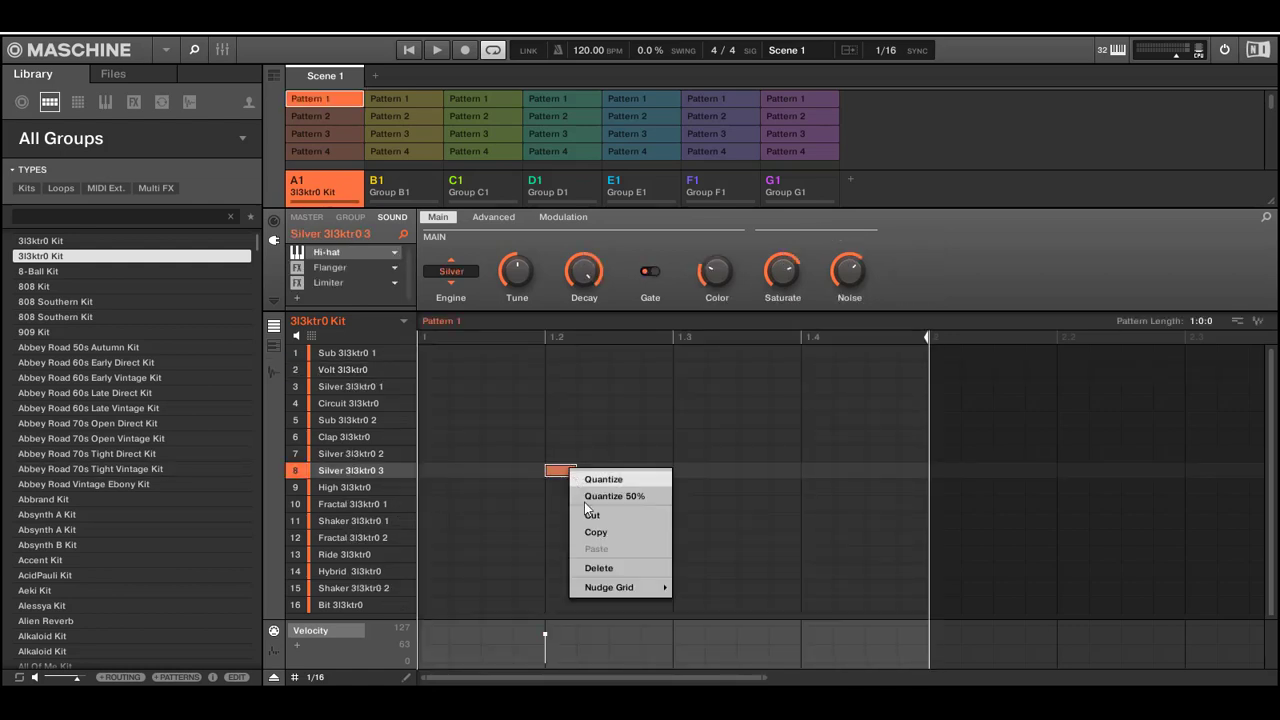
{"action": "left_click", "coordinate": [598, 568]}
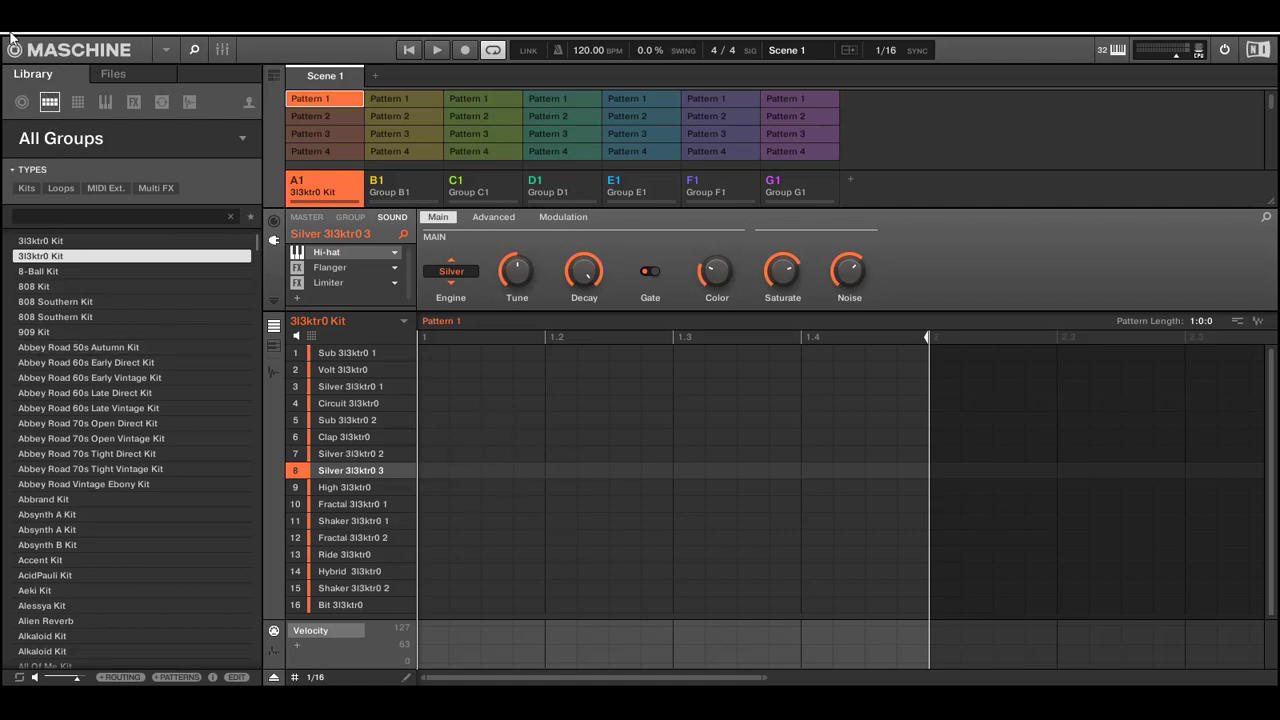
Browse the files on drive F: to Zipped Files, Reaper plugins, Superior Drummer, and open its MIDI folder.
{"action": "left_click", "coordinate": [115, 74]}
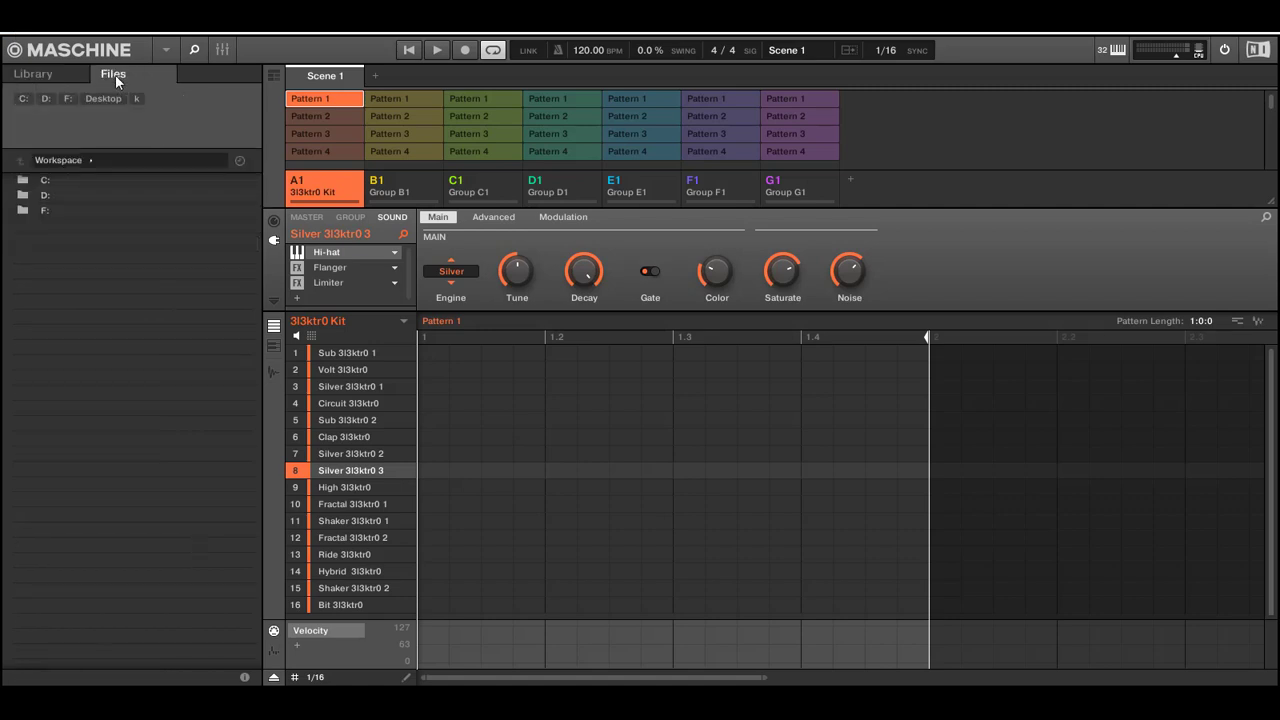
{"action": "double_click", "coordinate": [42, 209]}
{"action": "double_click", "coordinate": [58, 212]}
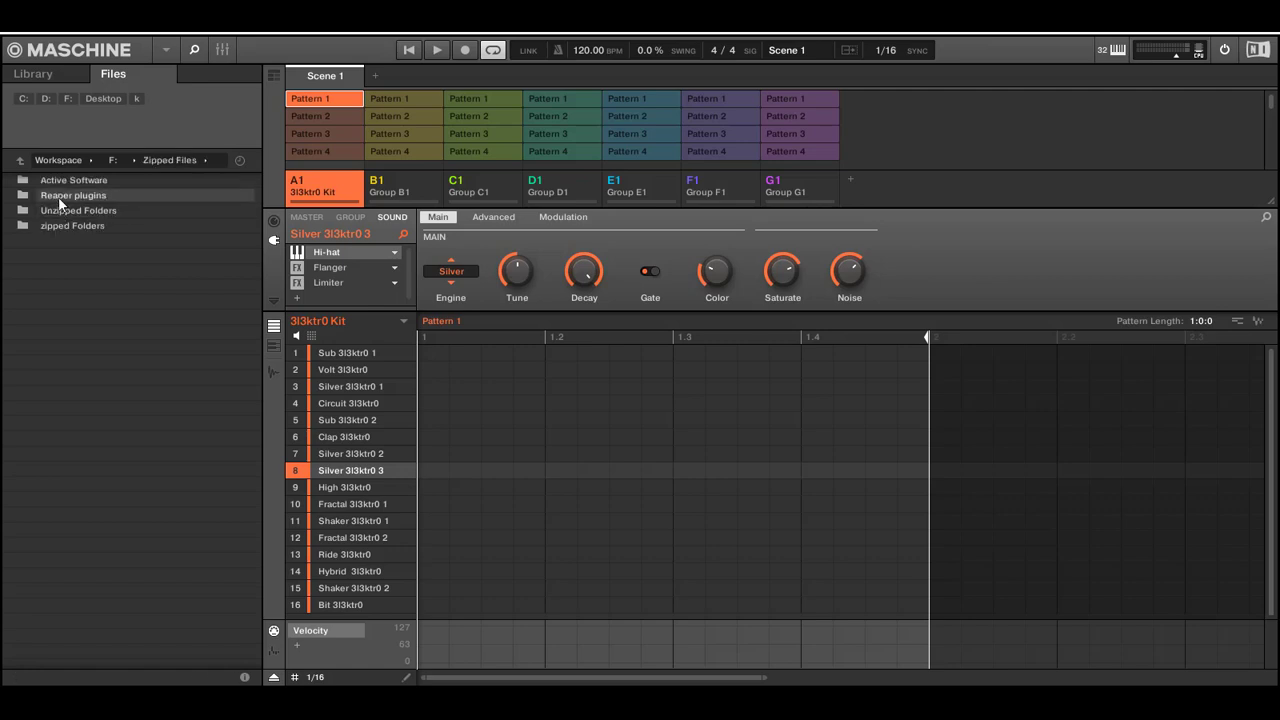
{"action": "double_click", "coordinate": [59, 196]}
{"action": "scroll", "coordinate": [49, 328], "scroll_direction": "down", "scroll_amount": 5}
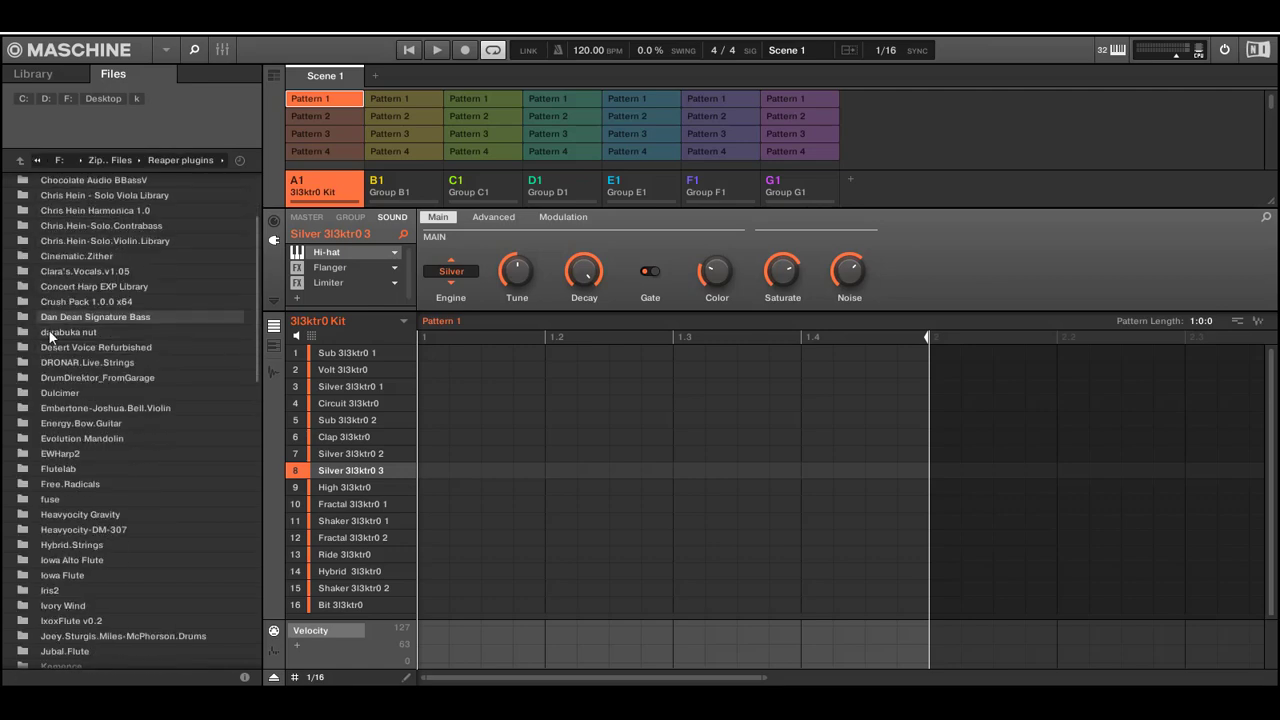
{"action": "left_click_drag", "start_coordinate": [258, 300], "coordinate": [243, 508]}
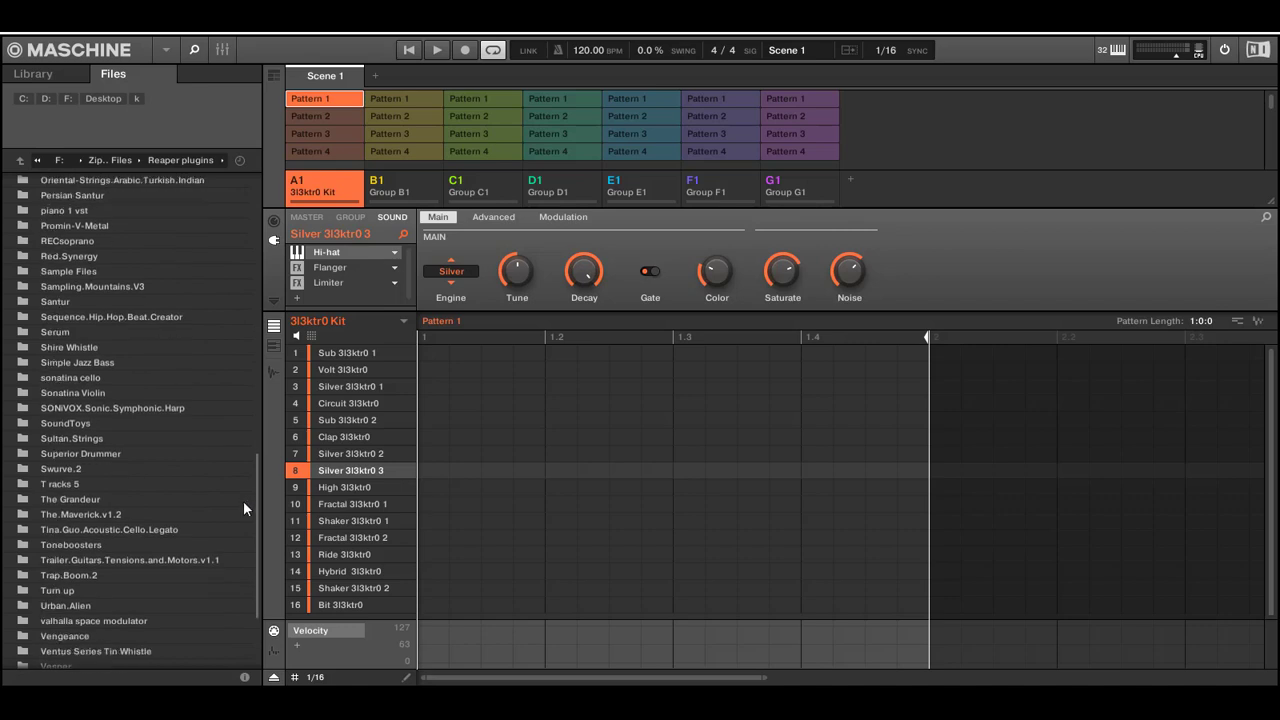
{"action": "left_click", "coordinate": [57, 455]}
{"action": "double_click", "coordinate": [57, 456]}
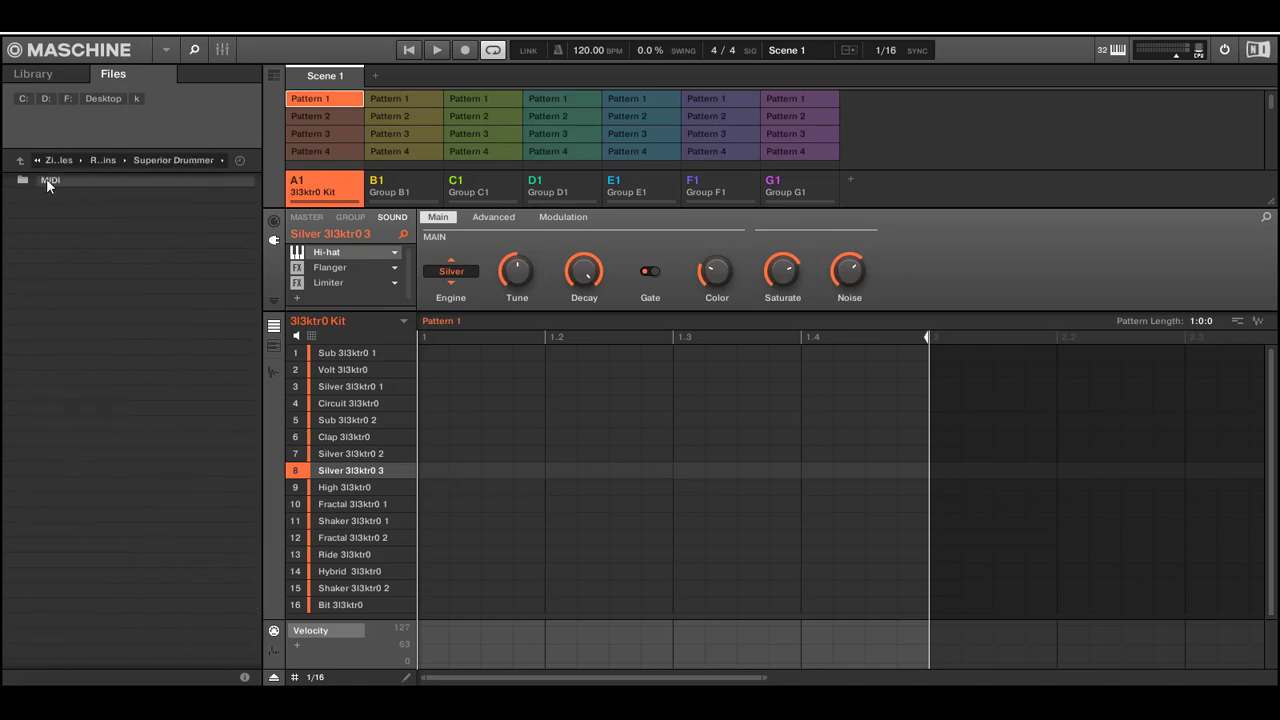
{"action": "double_click", "coordinate": [49, 182]}
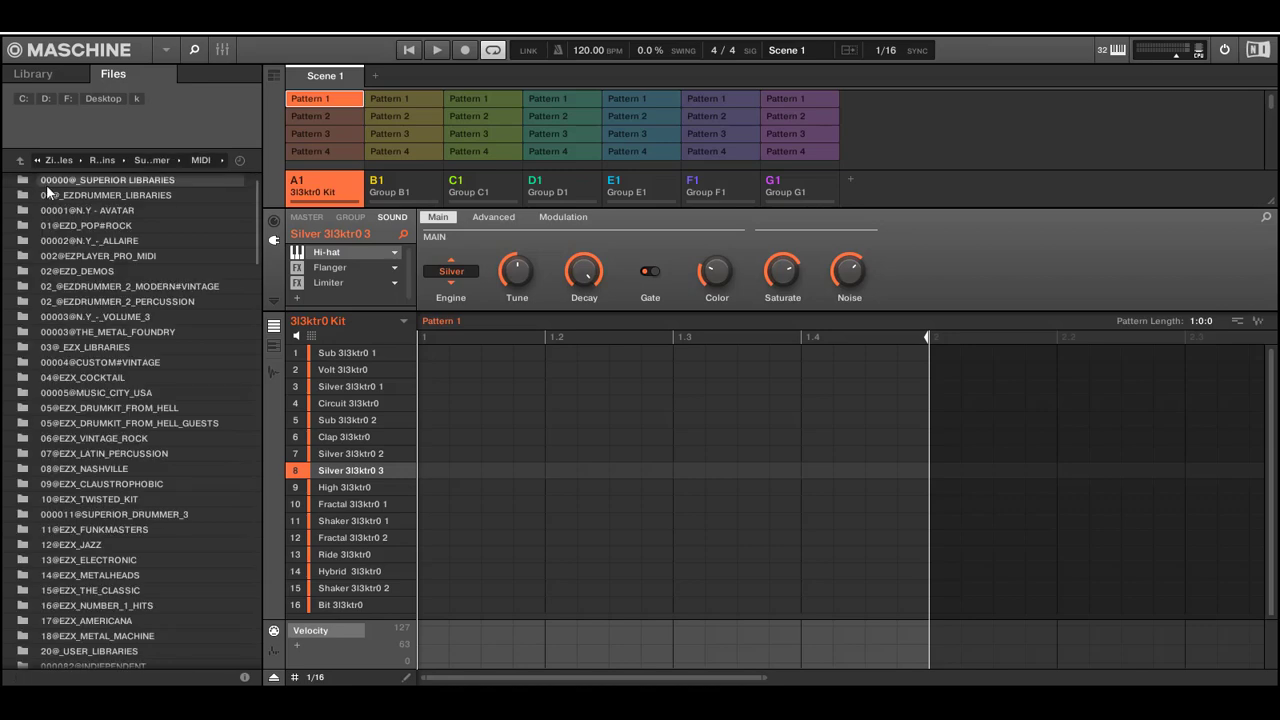
Find the 000332@DRUM_BEATS folder in the MIDI directory and open it.
{"action": "scroll", "coordinate": [42, 437], "scroll_direction": "down", "scroll_amount": 10}
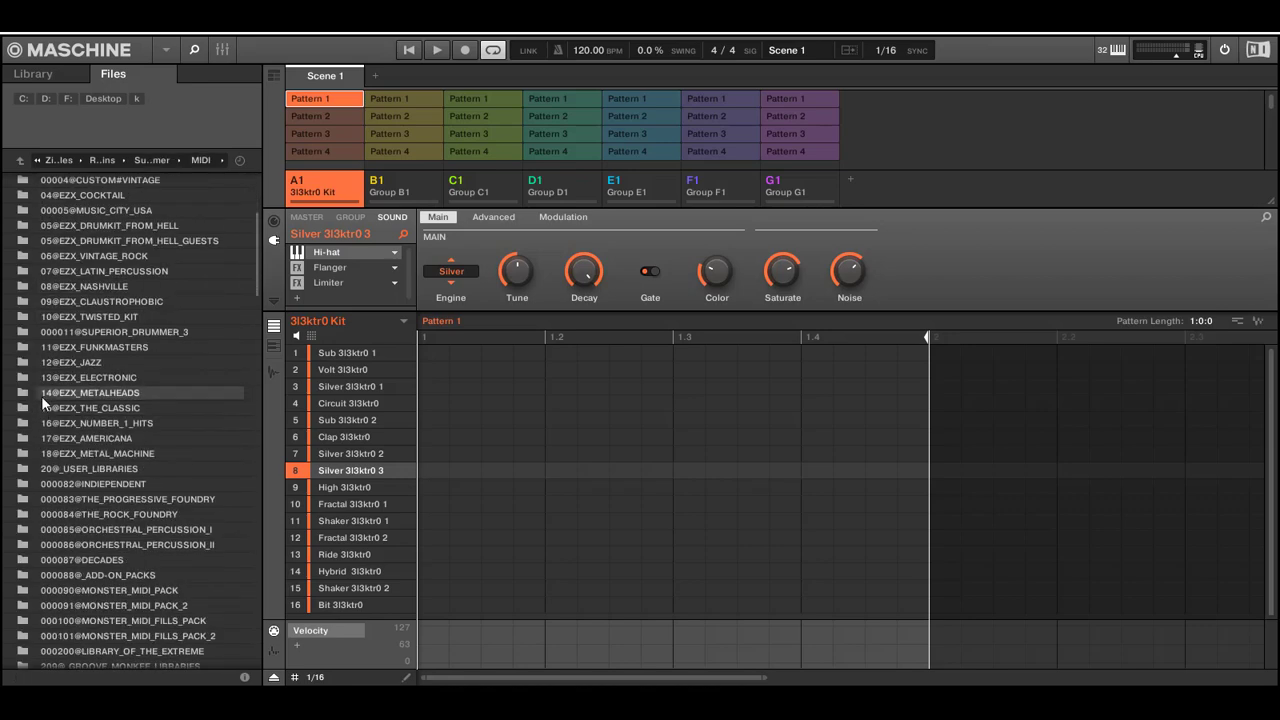
{"action": "scroll", "coordinate": [46, 398], "scroll_direction": "down", "scroll_amount": 2}
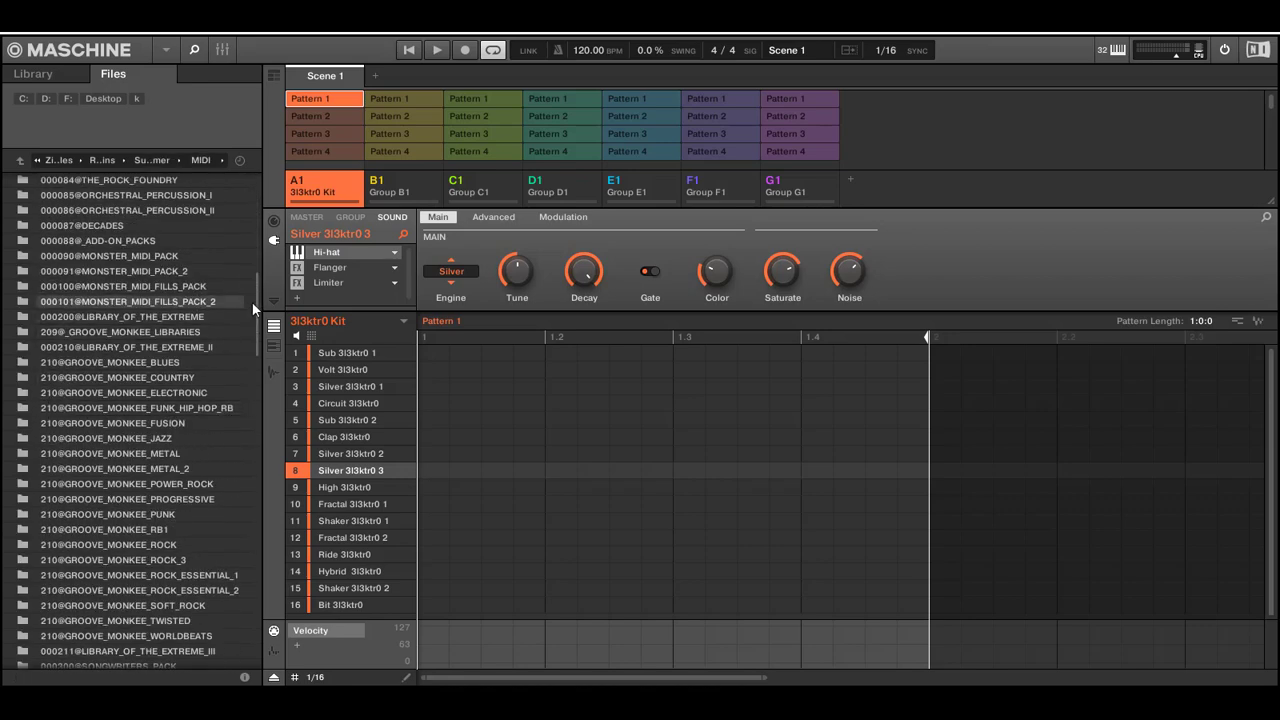
{"action": "left_click_drag", "start_coordinate": [256, 309], "coordinate": [264, 434]}
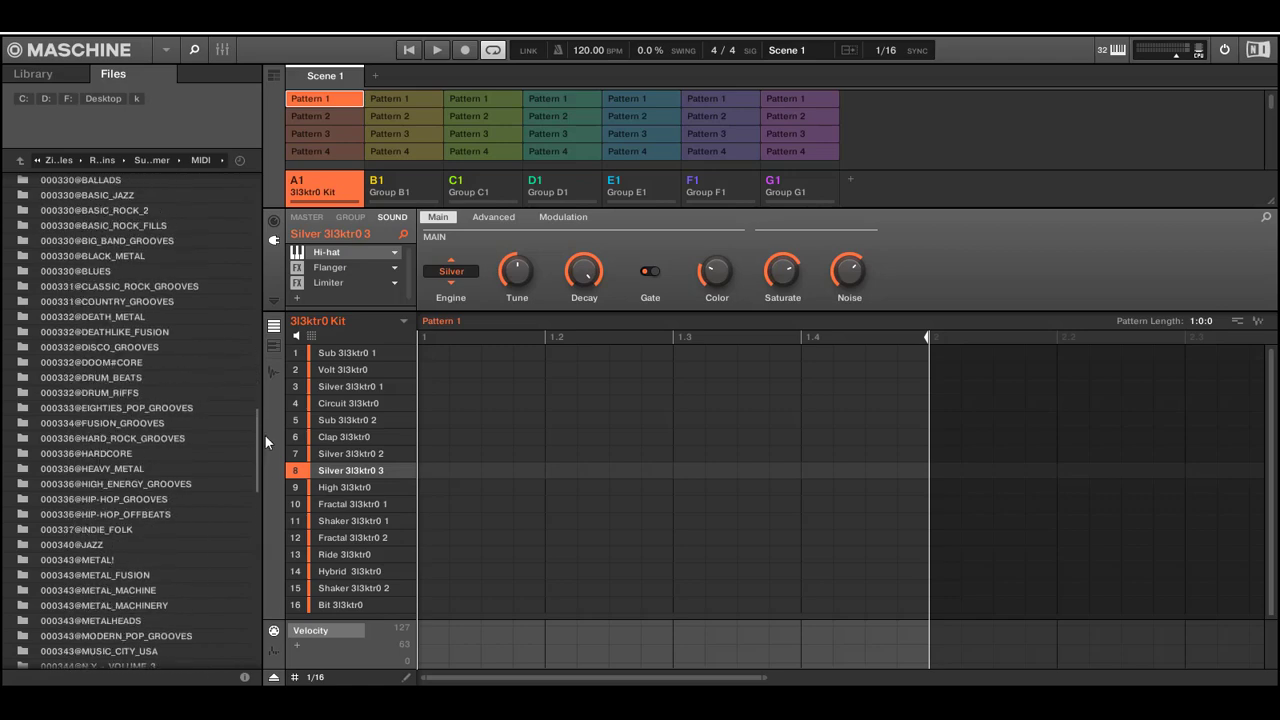
{"action": "left_click", "coordinate": [100, 347]}
{"action": "left_click", "coordinate": [97, 378]}
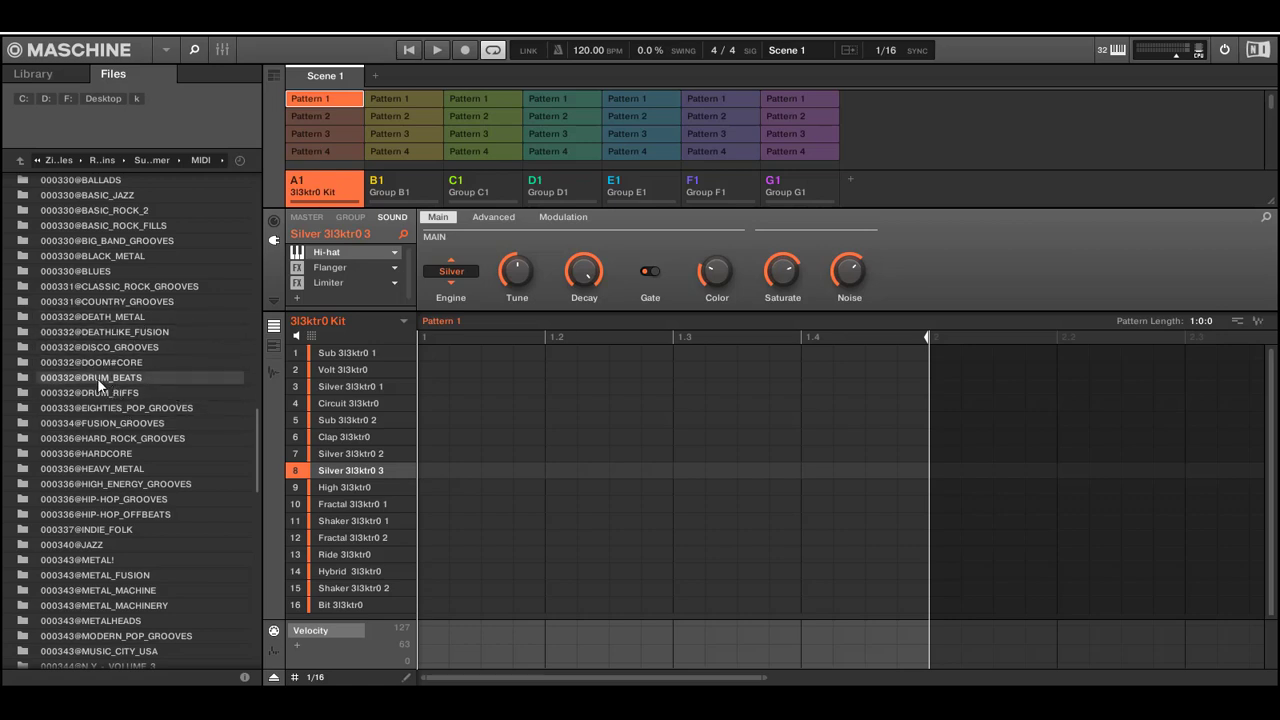
{"action": "left_click", "coordinate": [111, 391]}
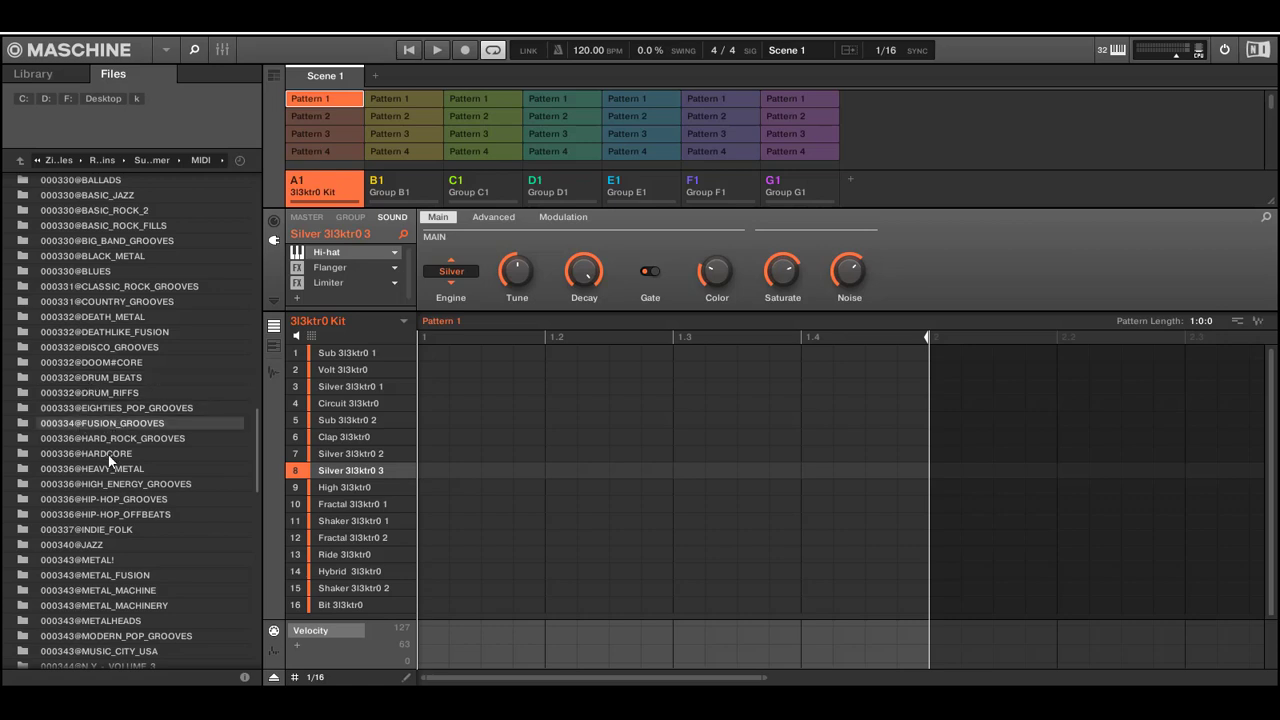
{"action": "left_click", "coordinate": [87, 374]}
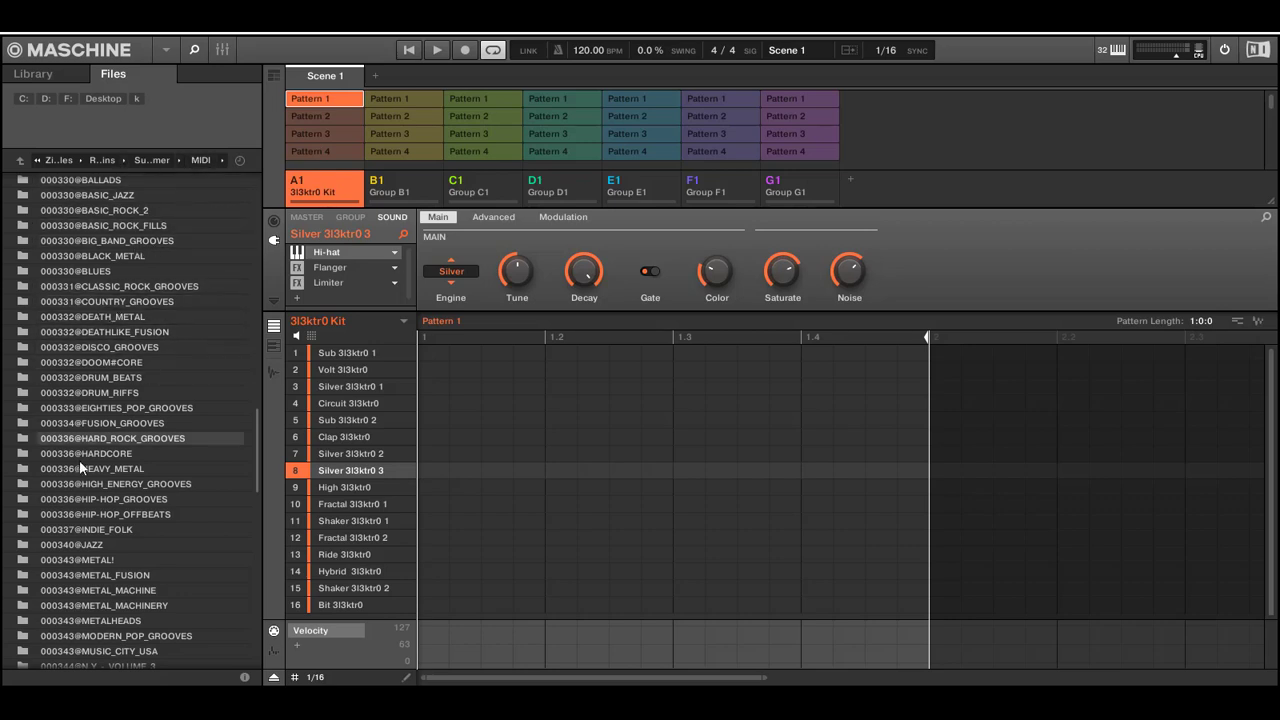
{"action": "double_click", "coordinate": [62, 381]}
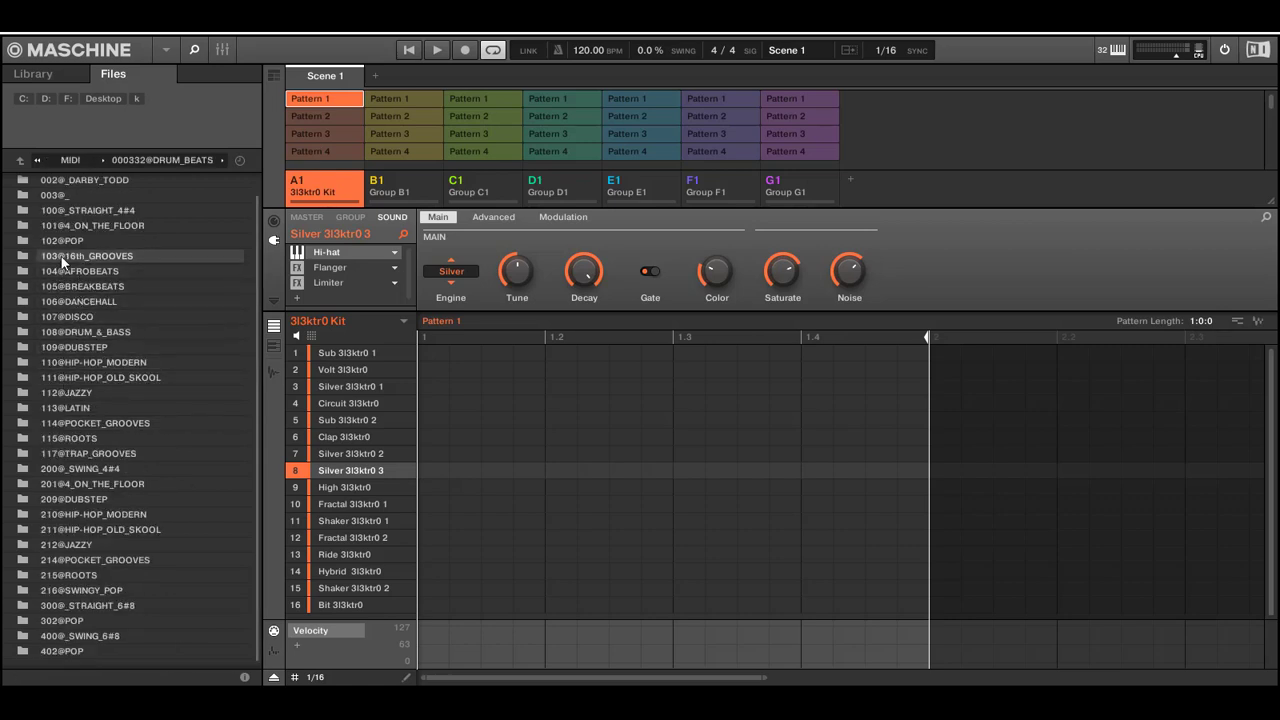
Open the 107@DISCO folder and its 124-S361@BEATS subfolder.
{"action": "left_click", "coordinate": [76, 321]}
{"action": "double_click", "coordinate": [76, 321]}
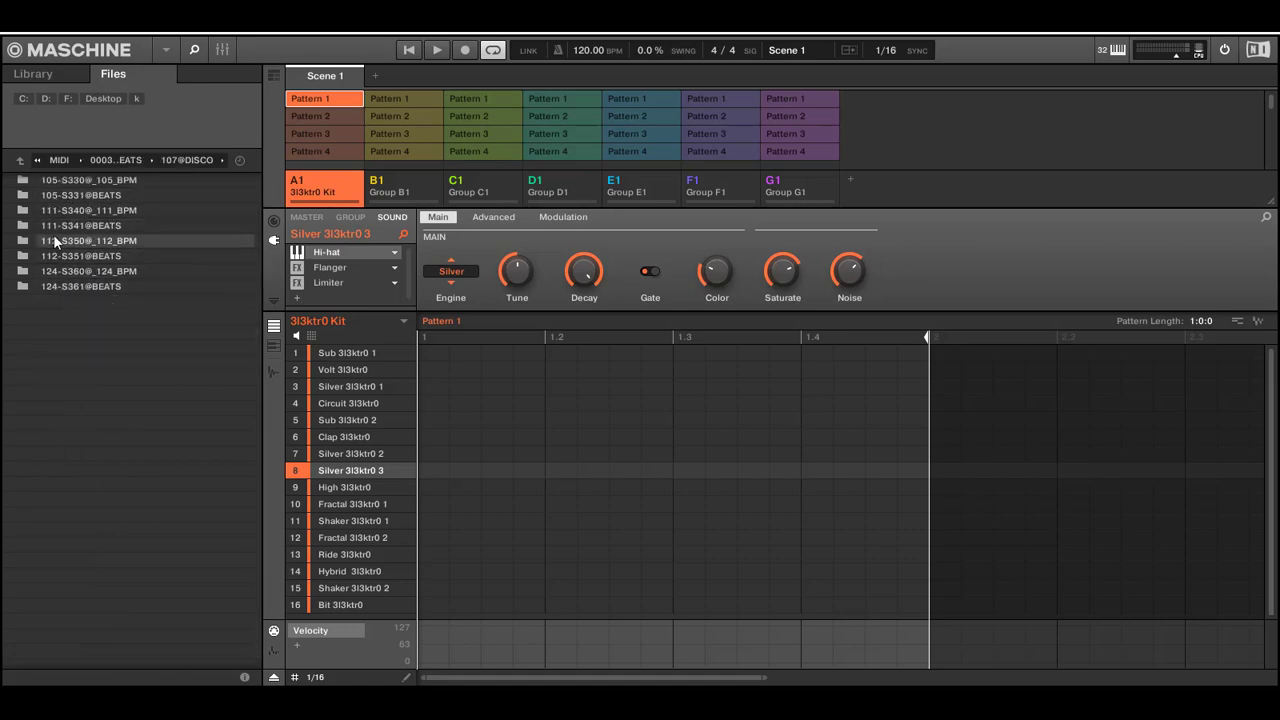
{"action": "double_click", "coordinate": [71, 286]}
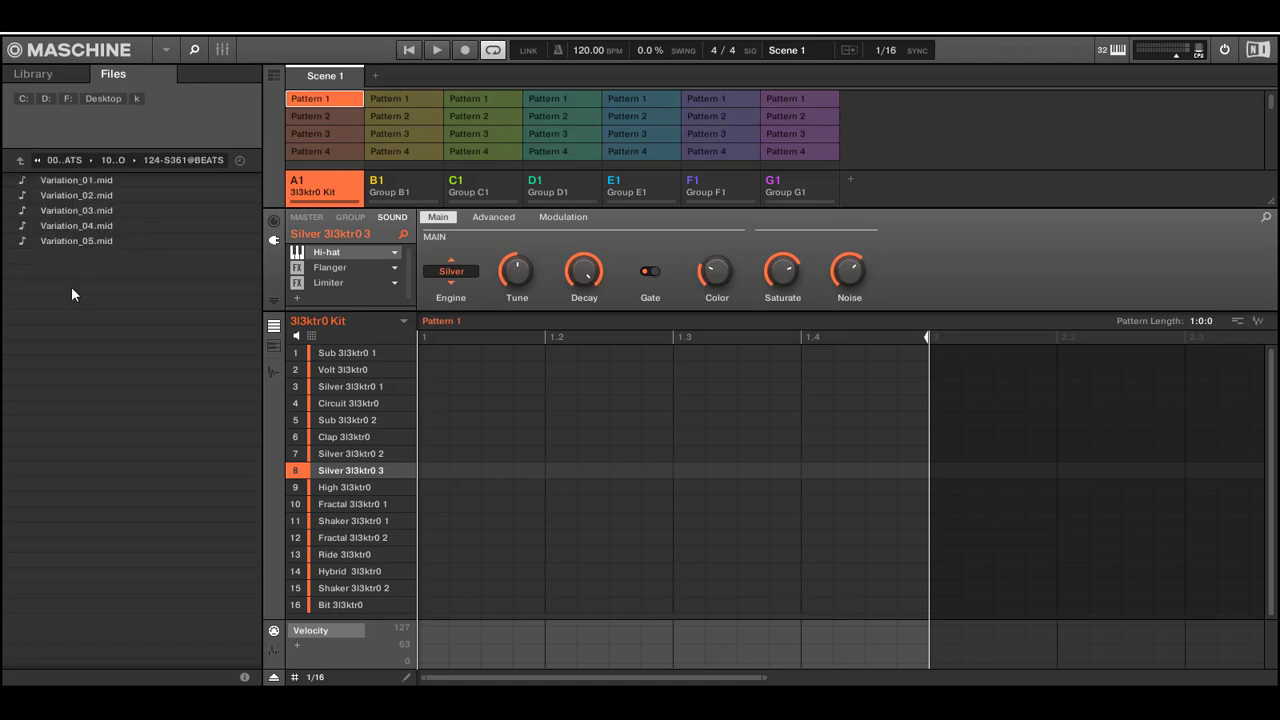
Place Variation_02.mid into Pattern 1 of group A1, fit all four bars in the editor, and play the pattern.
{"action": "left_click", "coordinate": [69, 196]}
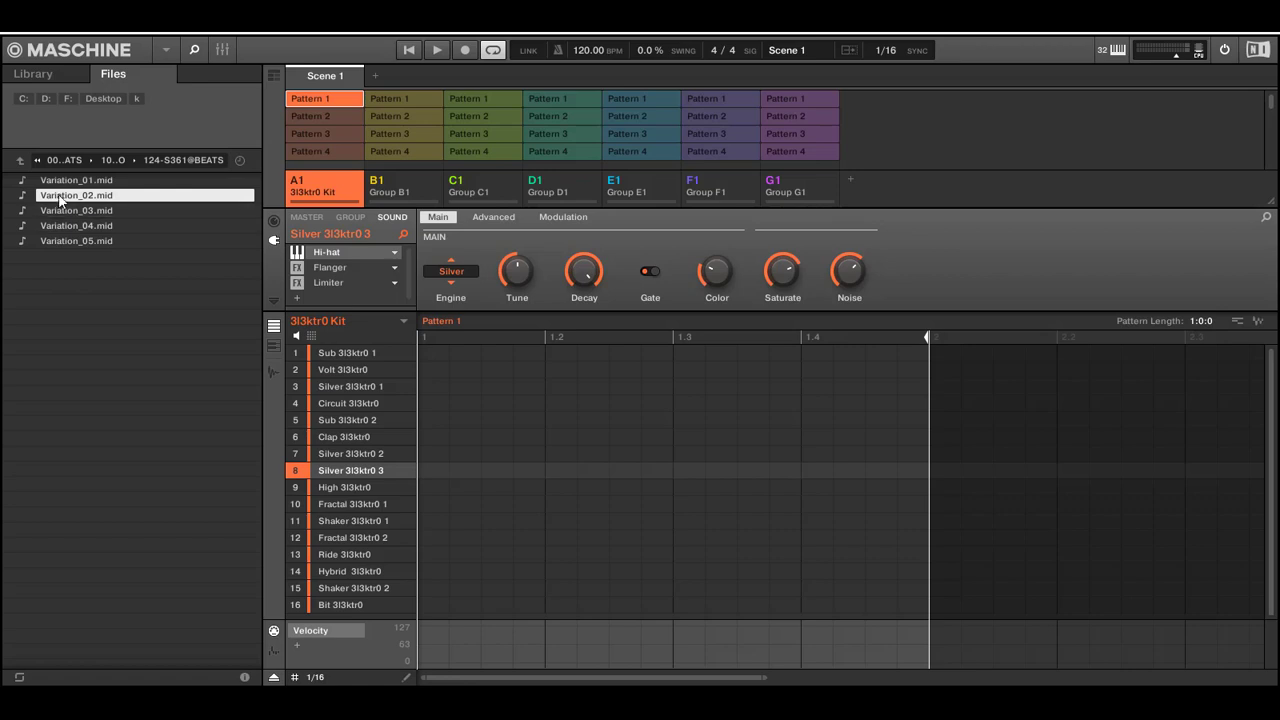
{"action": "left_click_drag", "start_coordinate": [60, 199], "coordinate": [517, 453]}
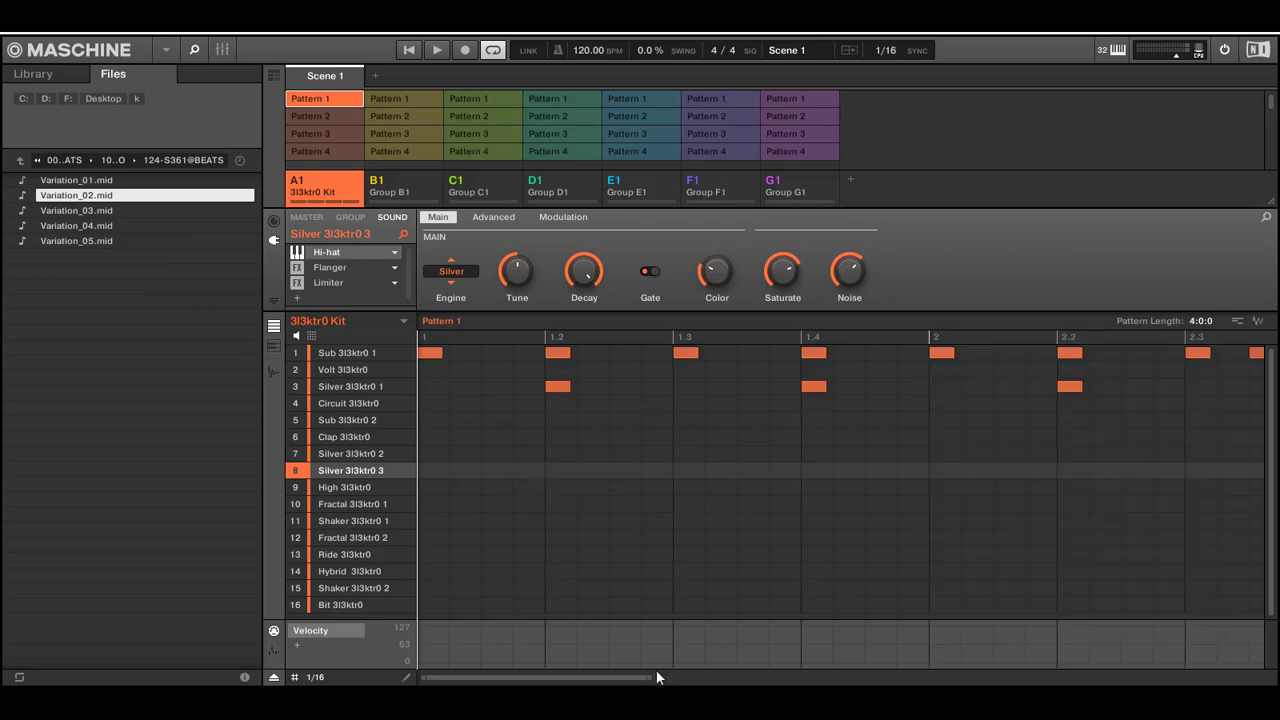
{"action": "left_click_drag", "start_coordinate": [648, 677], "coordinate": [1008, 677]}
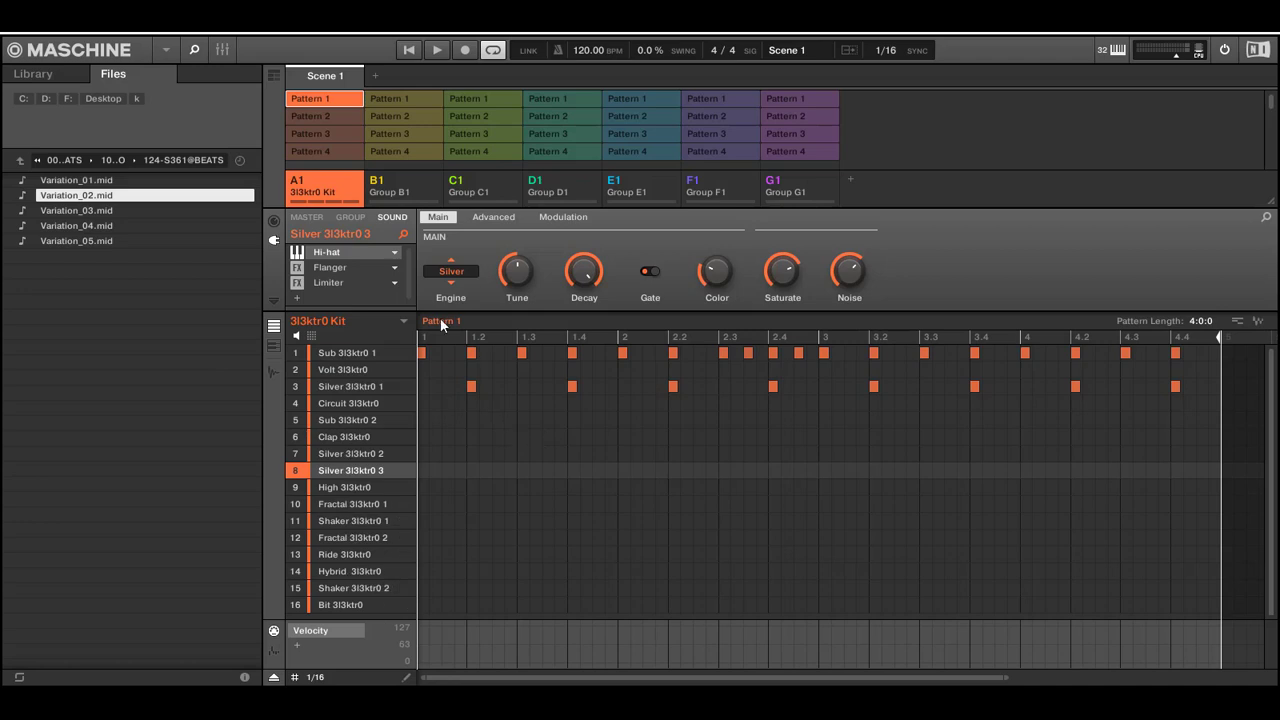
{"action": "left_click", "coordinate": [432, 52]}
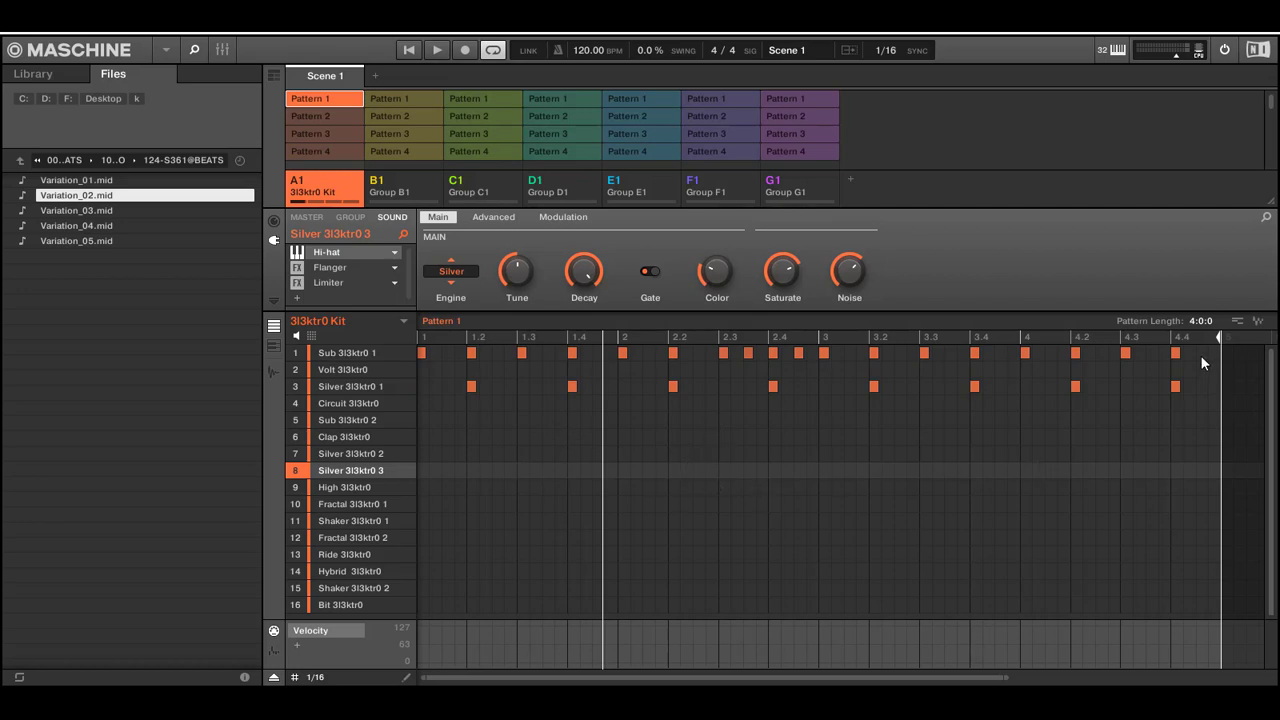
Move bar 4's notes down to Circuit 3l3ktr0 and Clap 3l3ktr0, bar 2's notes to Silver 3l3ktr0 2 and High 3l3ktr0, and play the result.
{"action": "left_click_drag", "start_coordinate": [1203, 346], "coordinate": [1024, 391]}
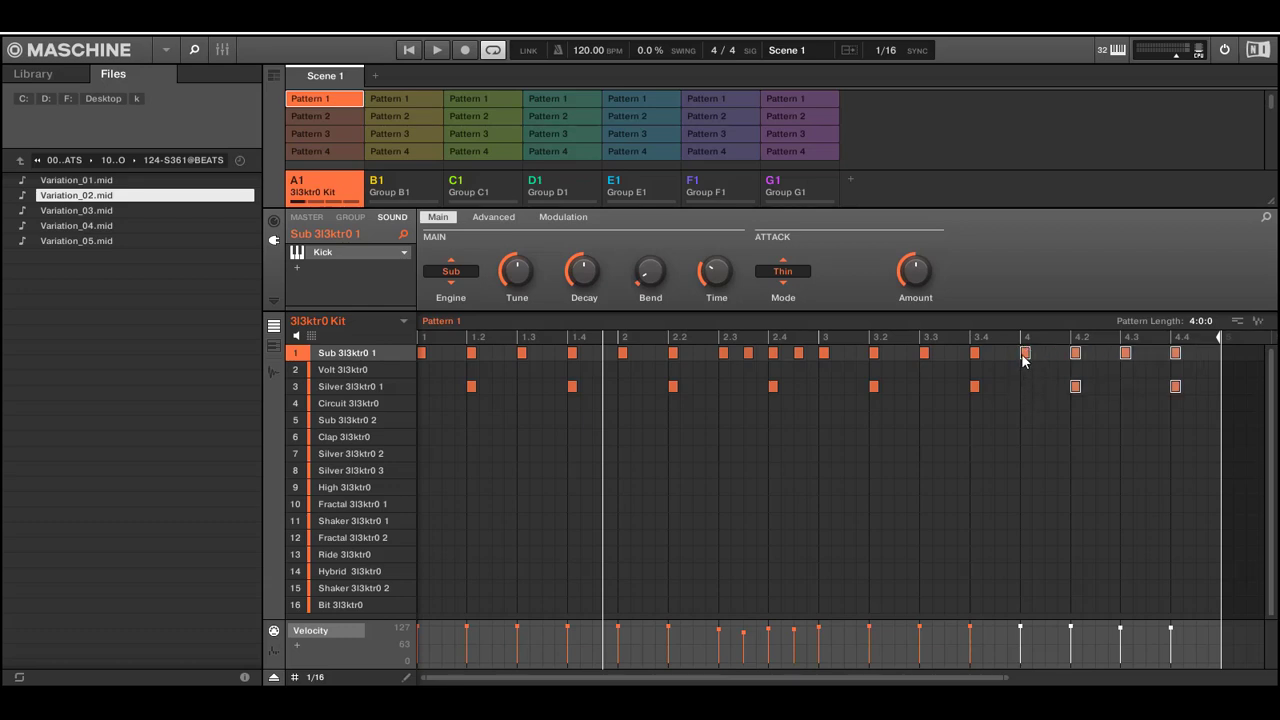
{"action": "left_click_drag", "start_coordinate": [1022, 357], "coordinate": [1025, 399]}
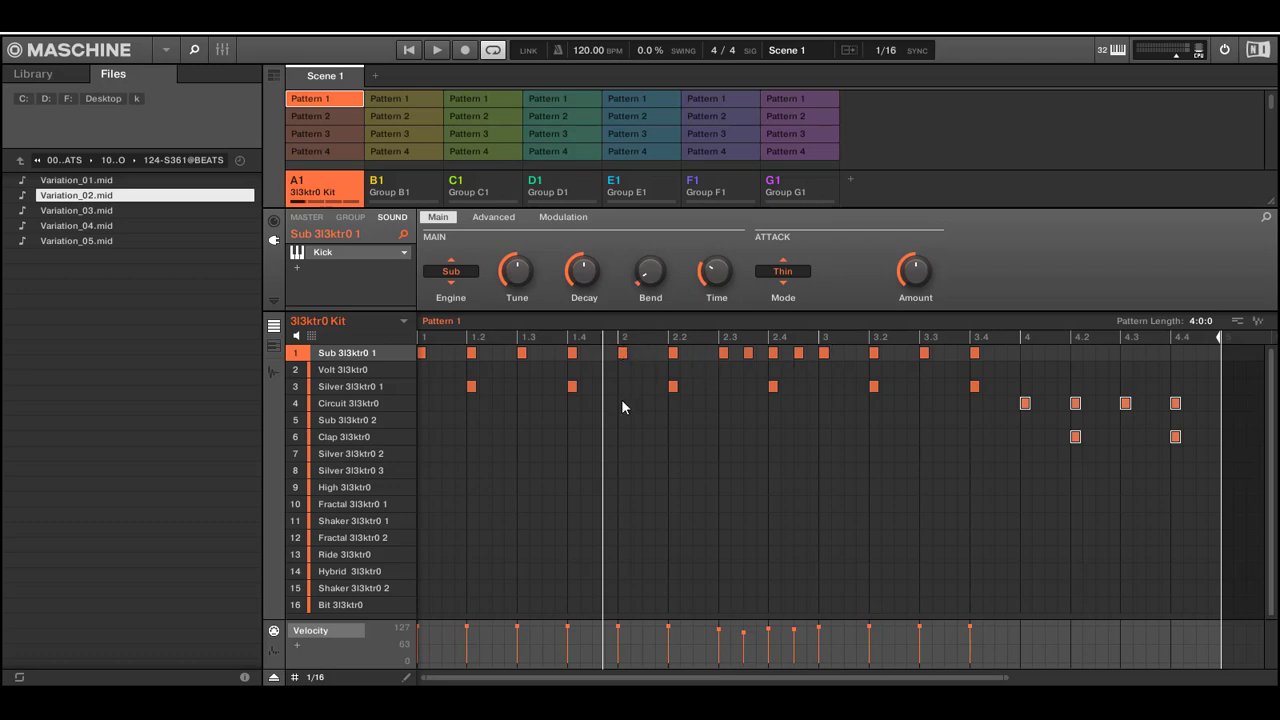
{"action": "left_click_drag", "start_coordinate": [626, 402], "coordinate": [822, 356]}
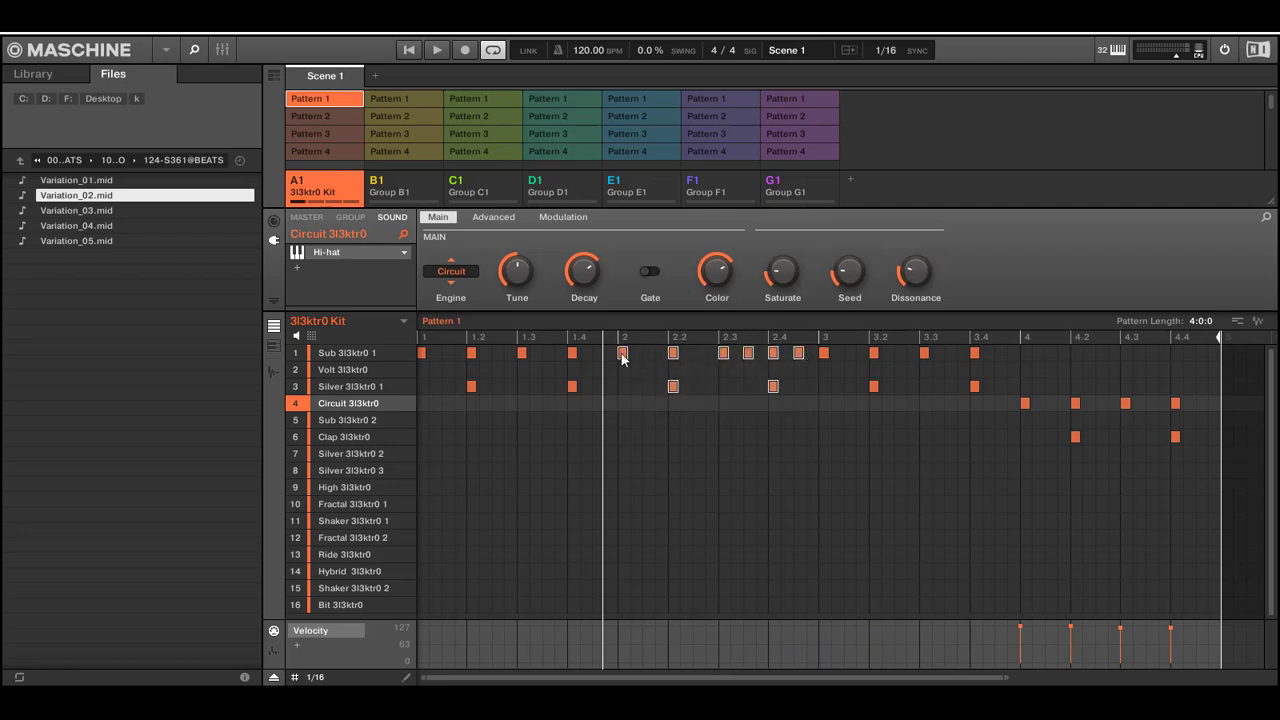
{"action": "left_click_drag", "start_coordinate": [622, 353], "coordinate": [624, 456]}
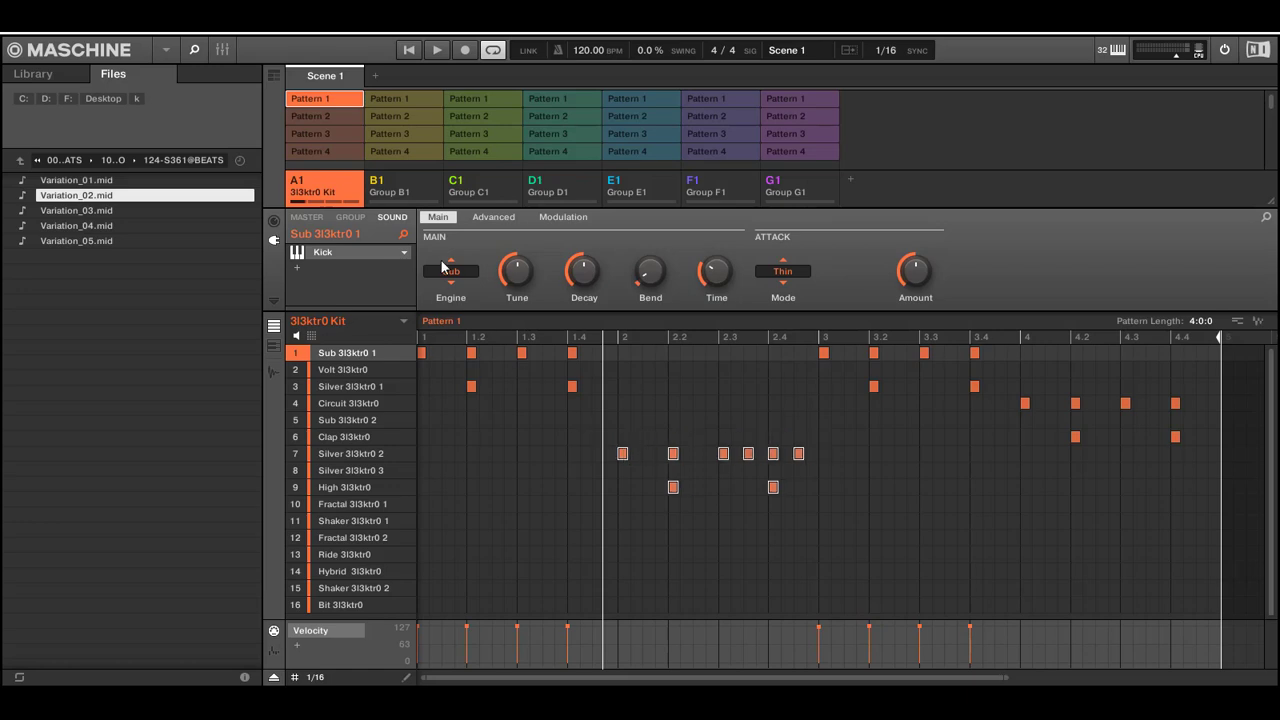
{"action": "left_click", "coordinate": [436, 52]}
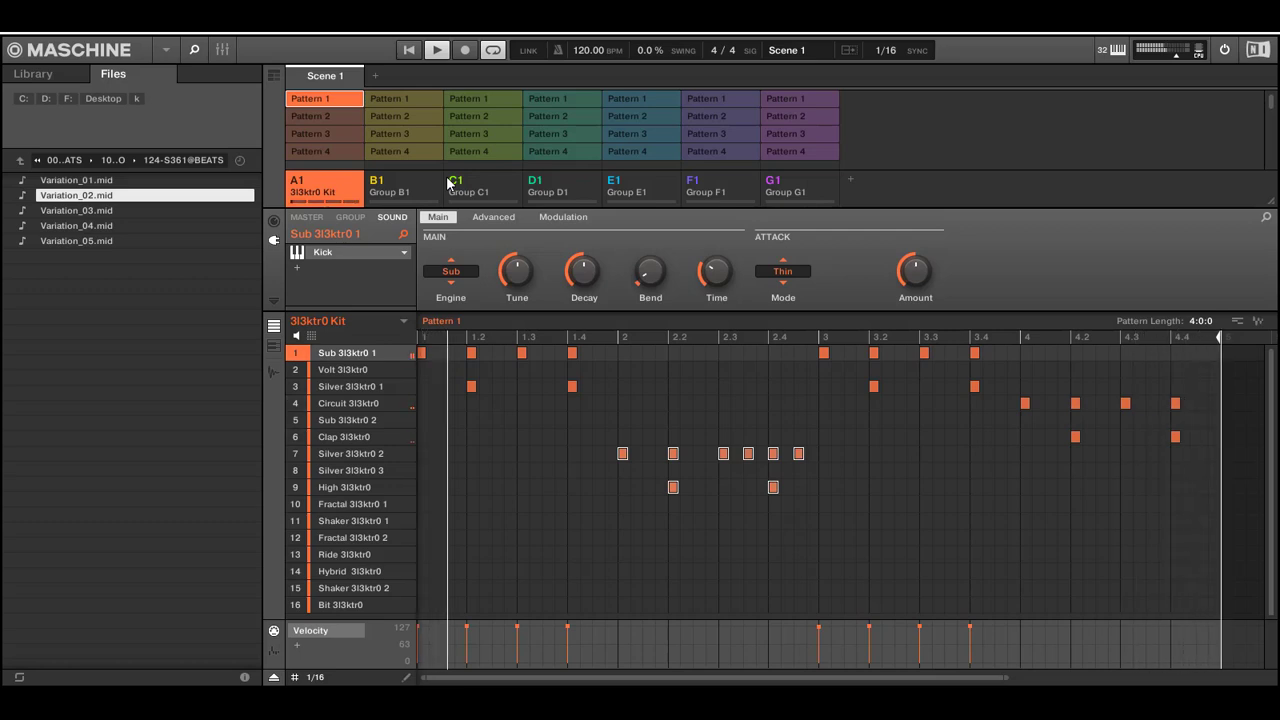
{"action": "left_click", "coordinate": [436, 53]}
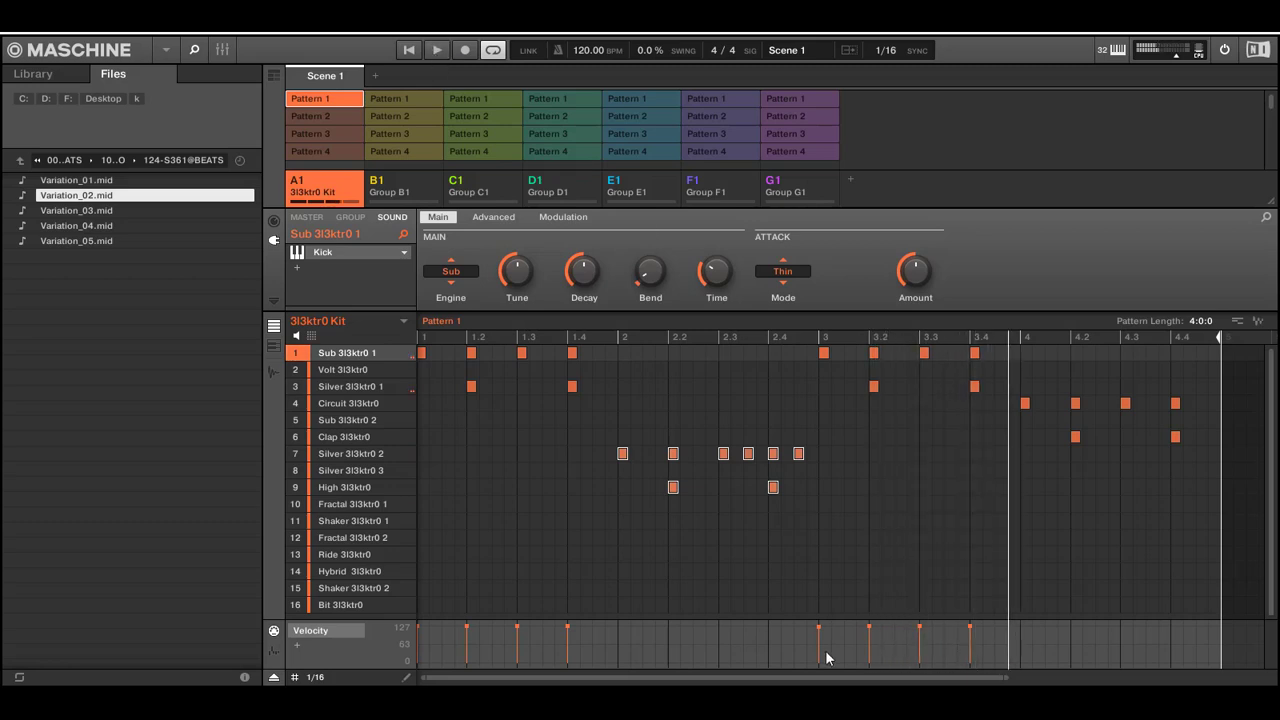
Move the notes from beat 2.3 to Fractal 3l3ktr0 1 and 2, and those from beat 4.3 to Ride 3l3ktr0 and Shaker 3l3ktr0 2.
{"action": "left_click", "coordinate": [859, 470]}
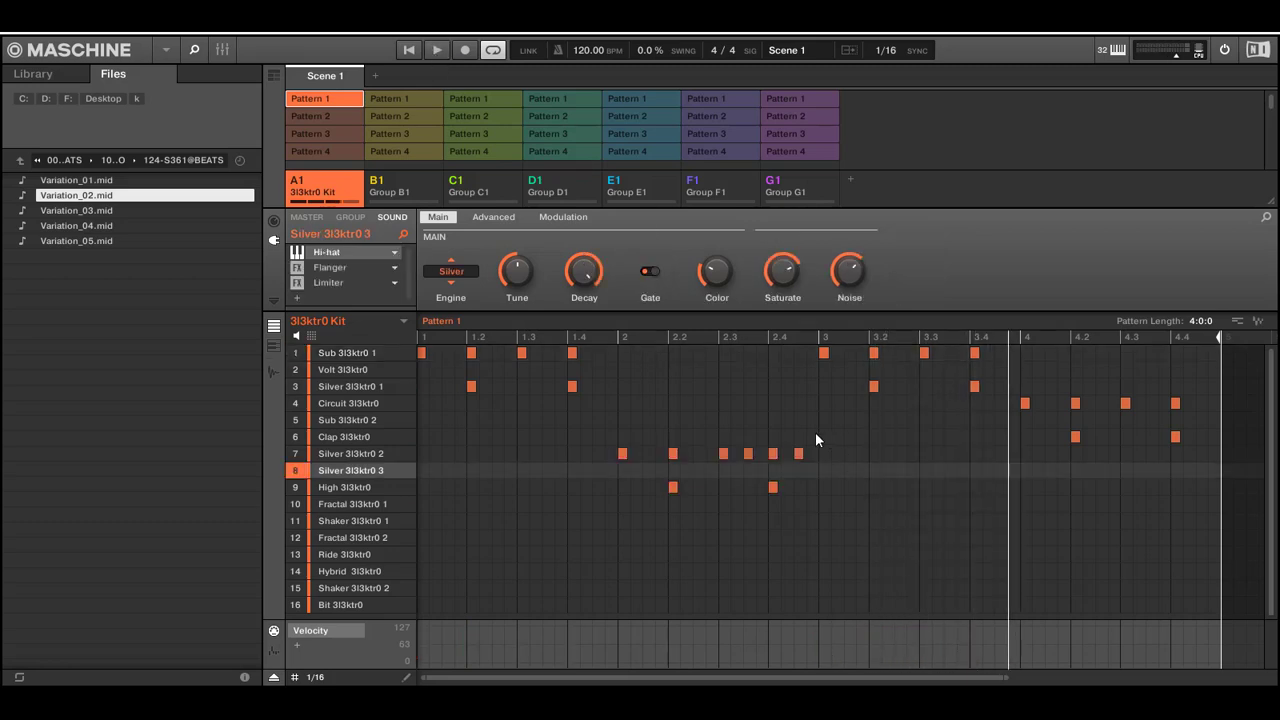
{"action": "left_click_drag", "start_coordinate": [815, 440], "coordinate": [723, 510]}
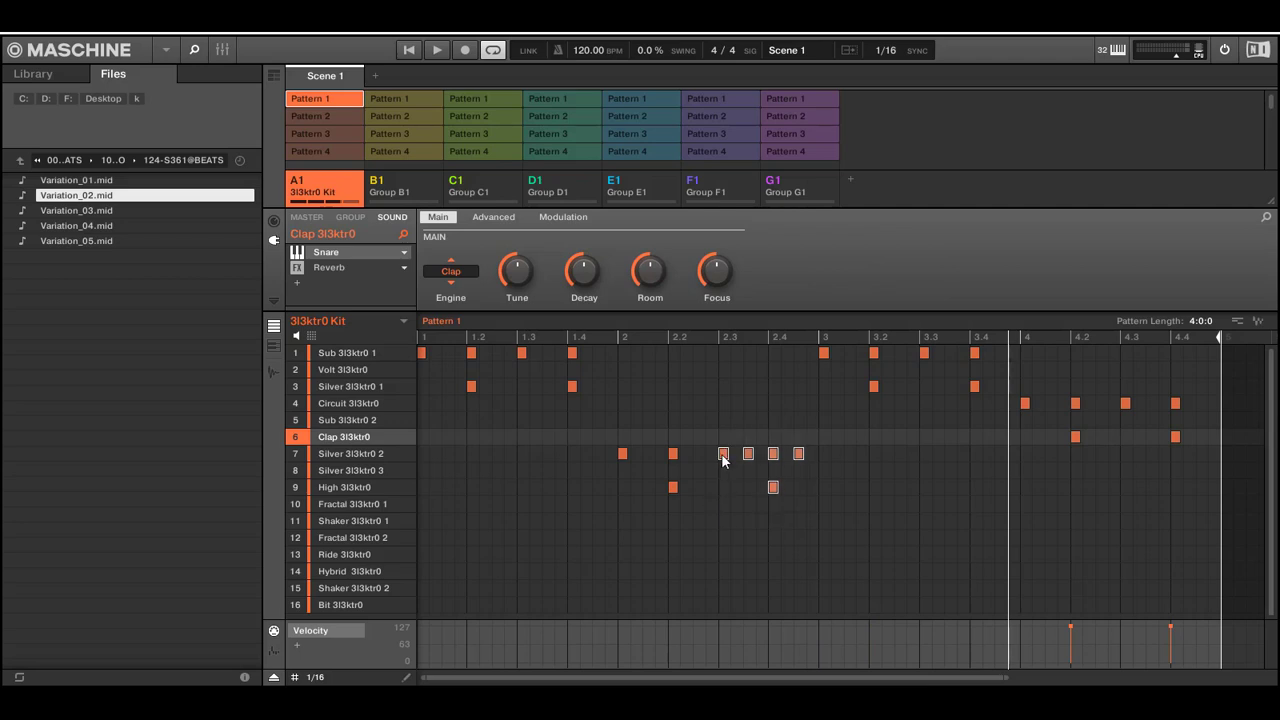
{"action": "left_click_drag", "start_coordinate": [723, 460], "coordinate": [726, 508]}
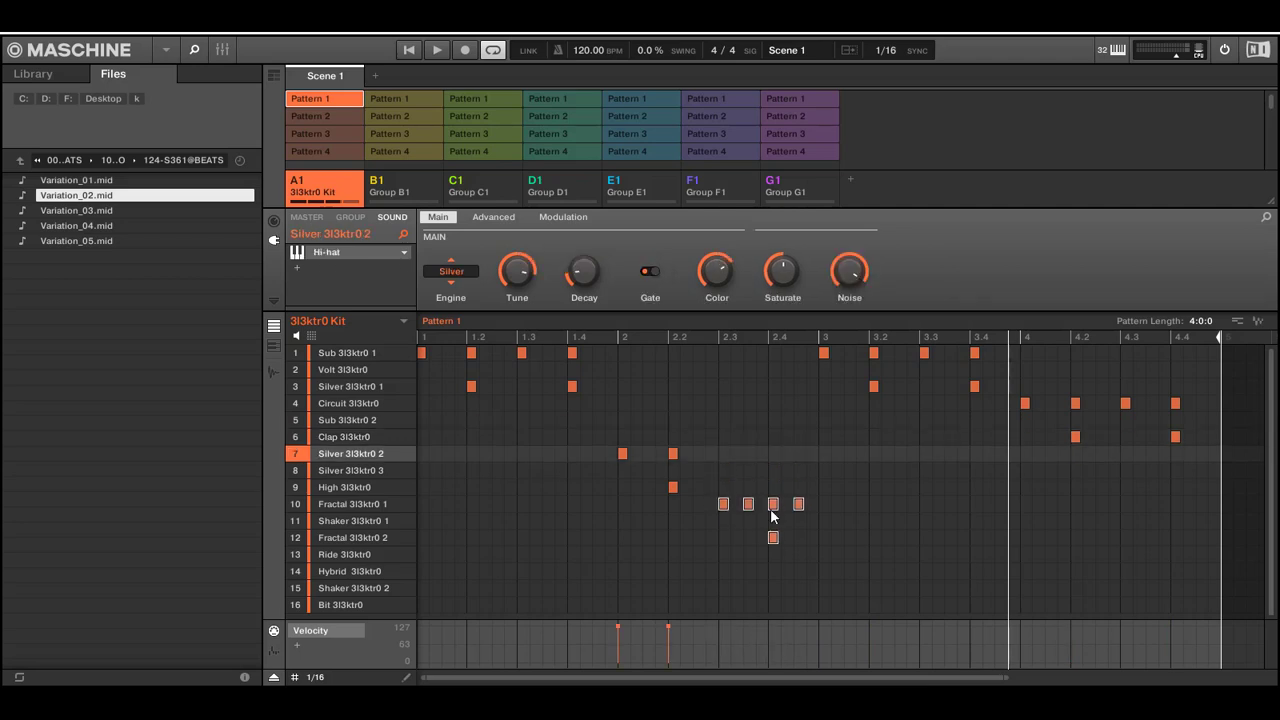
{"action": "left_click_drag", "start_coordinate": [1188, 380], "coordinate": [1114, 555]}
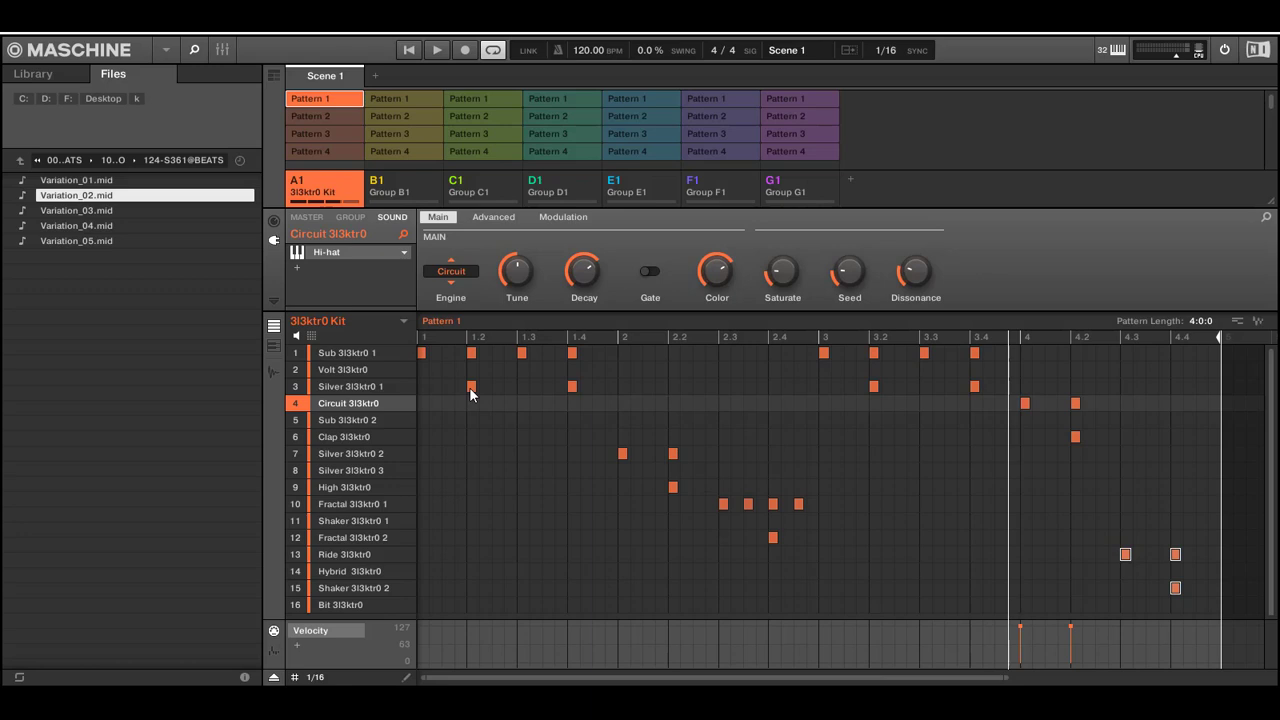
Move the Silver note on beat 1.2 to Sub 3l3ktr0 2 and the kick on beat 1.3 to Hybrid 3l3ktr0, and play the pattern.
{"action": "left_click_drag", "start_coordinate": [469, 387], "coordinate": [466, 420]}
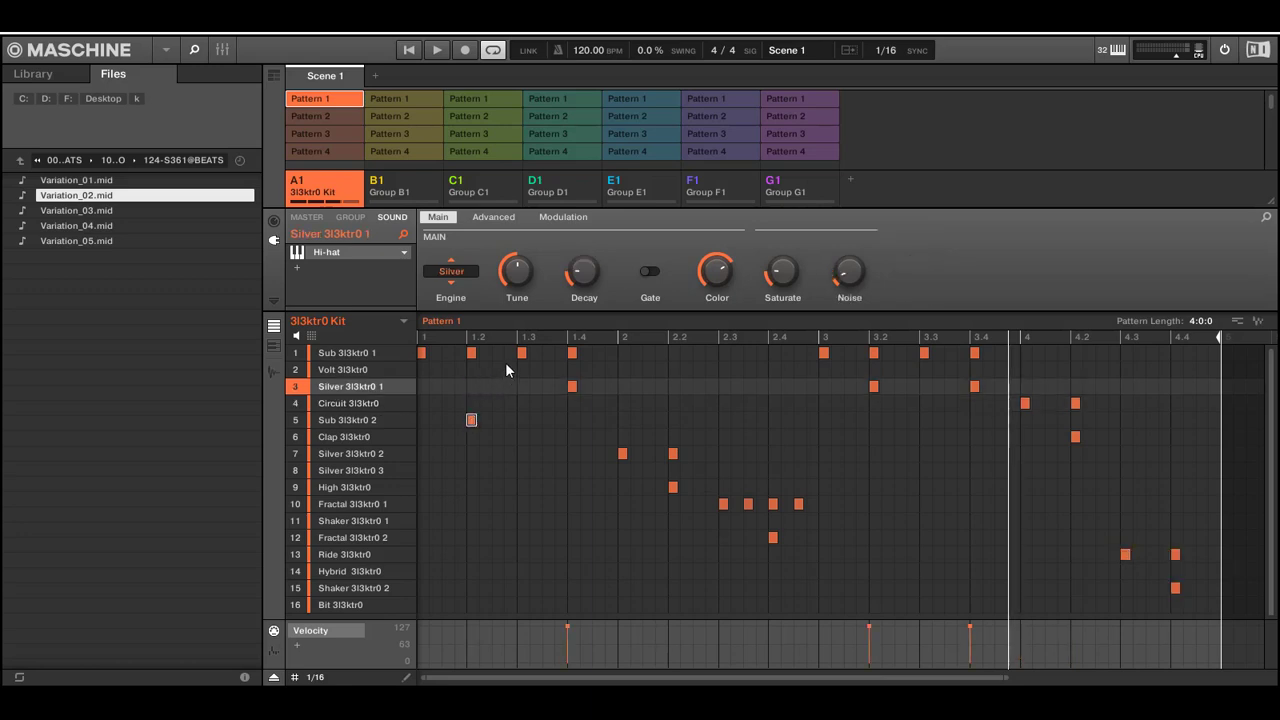
{"action": "left_click_drag", "start_coordinate": [523, 354], "coordinate": [518, 487]}
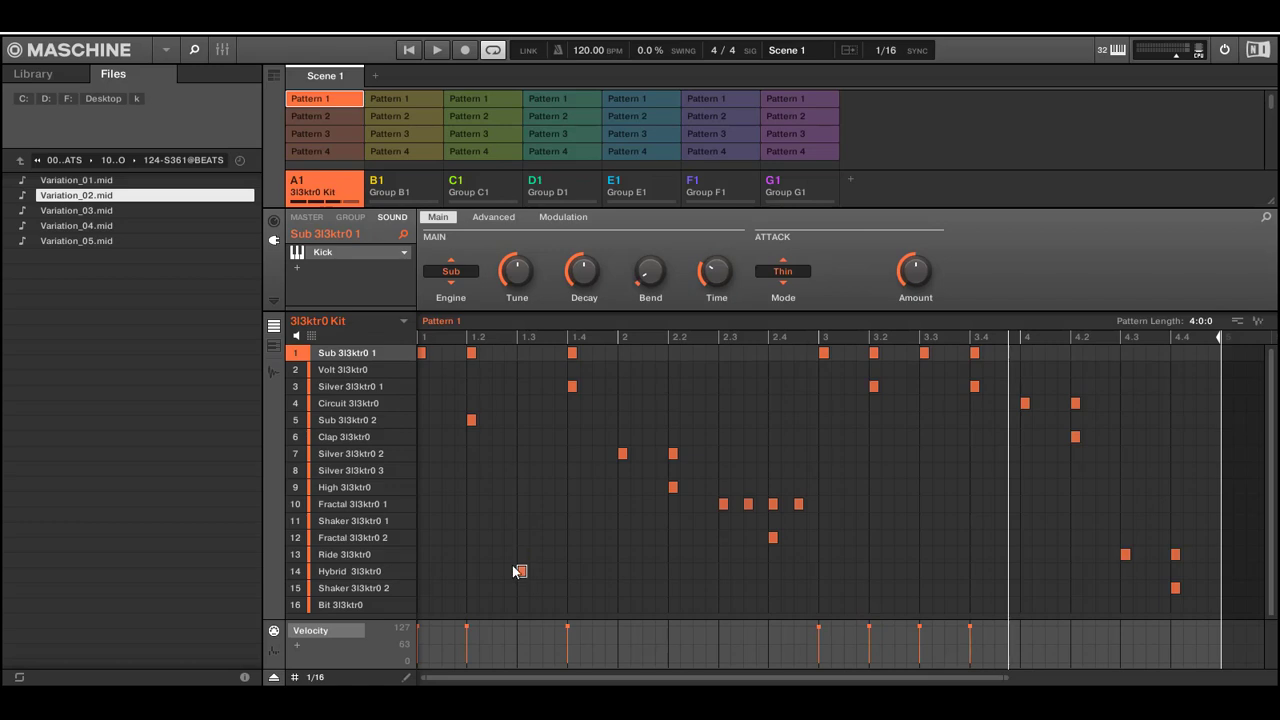
{"action": "left_click", "coordinate": [434, 51]}
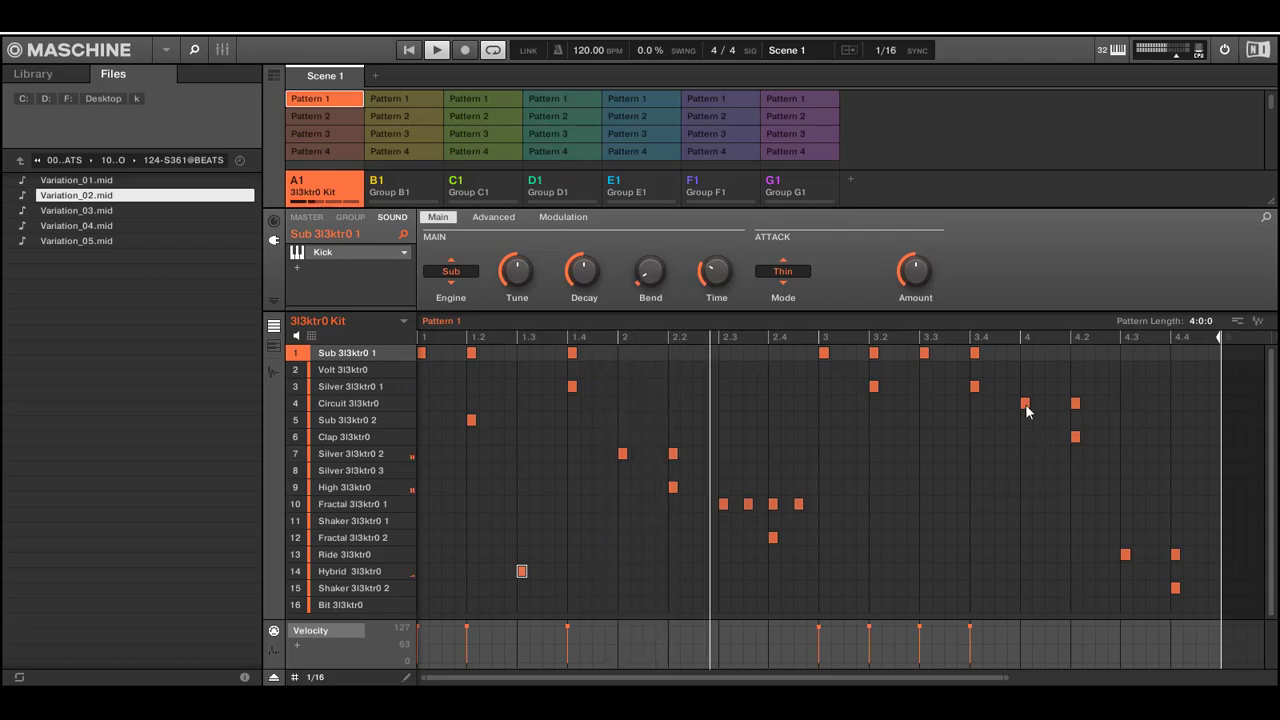
Move the beat 4 note to High, the beat 3 kick to Sub 2 as a sixteenth, and the notes from beat 2.4 to Hybrid and Bit; replay.
{"action": "left_click_drag", "start_coordinate": [1024, 403], "coordinate": [1024, 480]}
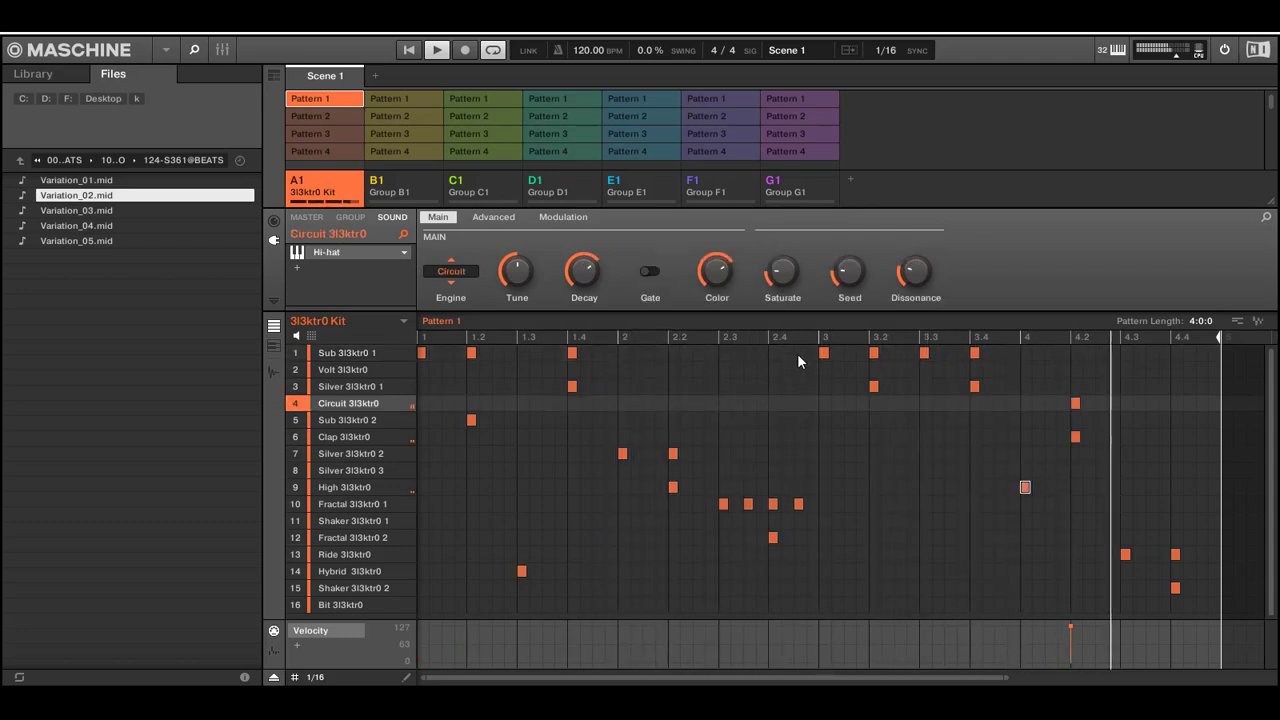
{"action": "left_click_drag", "start_coordinate": [826, 356], "coordinate": [866, 424]}
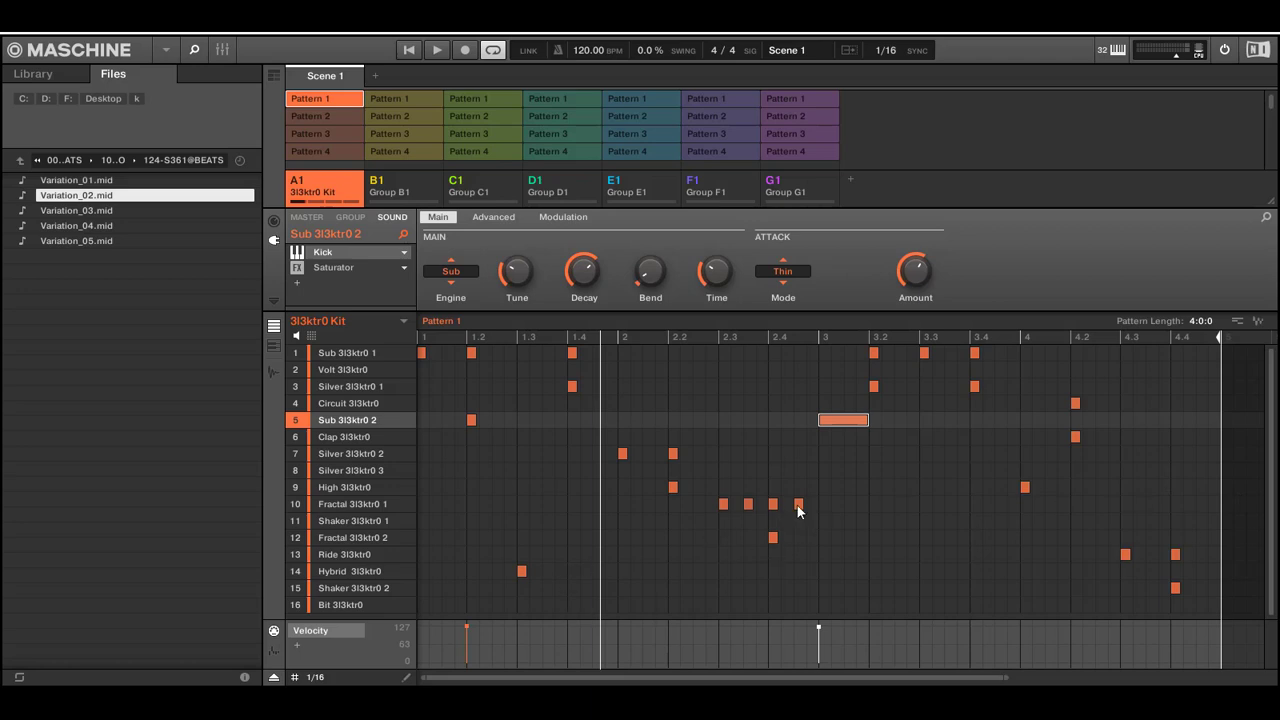
{"action": "left_click_drag", "start_coordinate": [809, 485], "coordinate": [775, 605]}
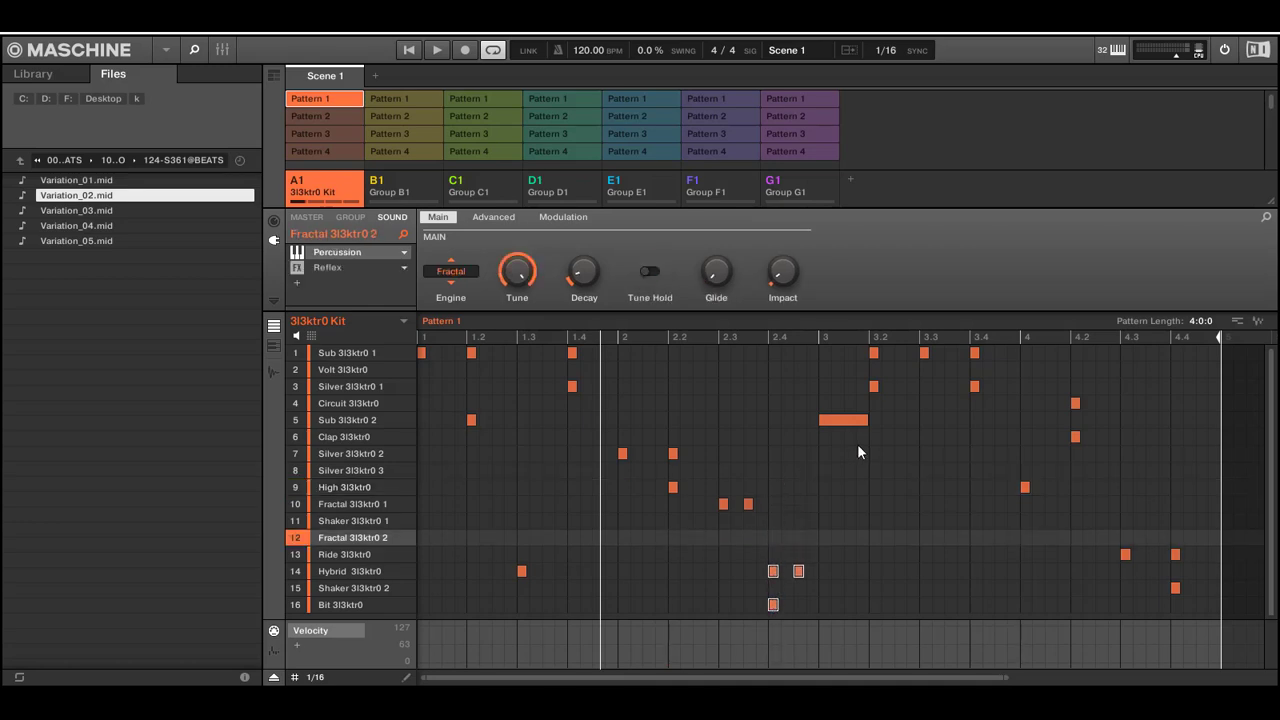
{"action": "left_click_drag", "start_coordinate": [859, 421], "coordinate": [826, 424]}
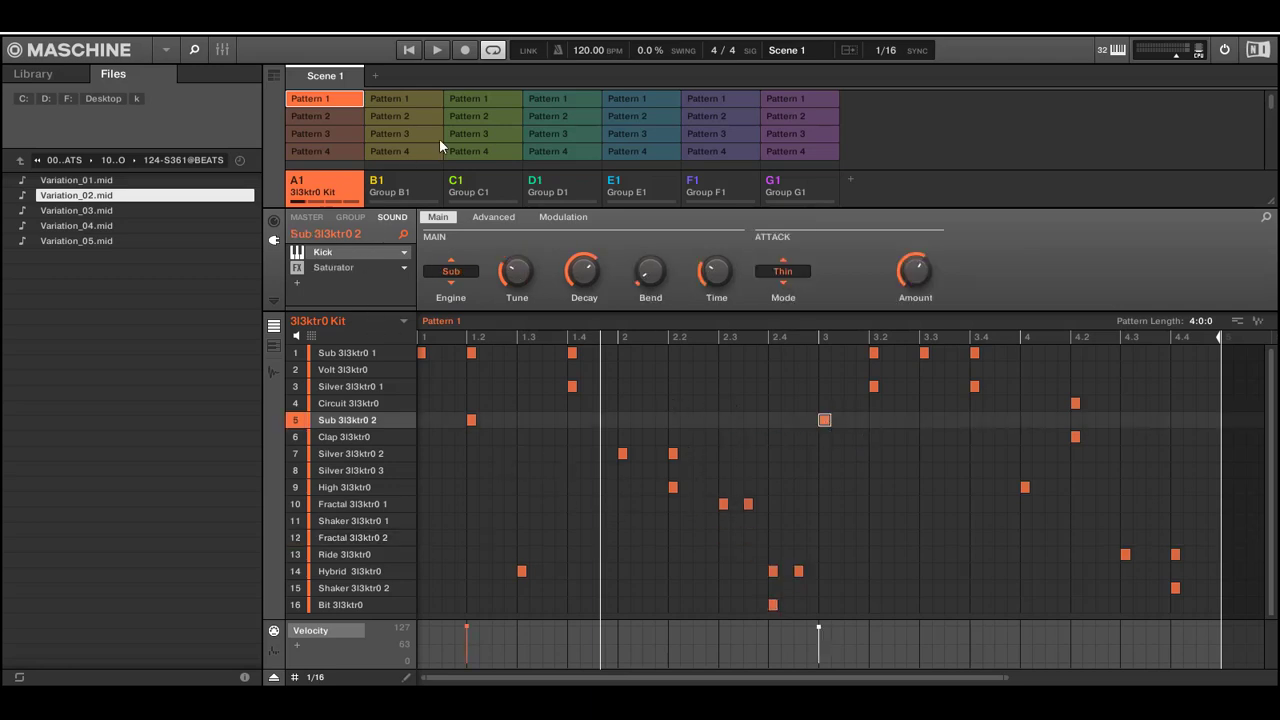
{"action": "left_click", "coordinate": [436, 50]}
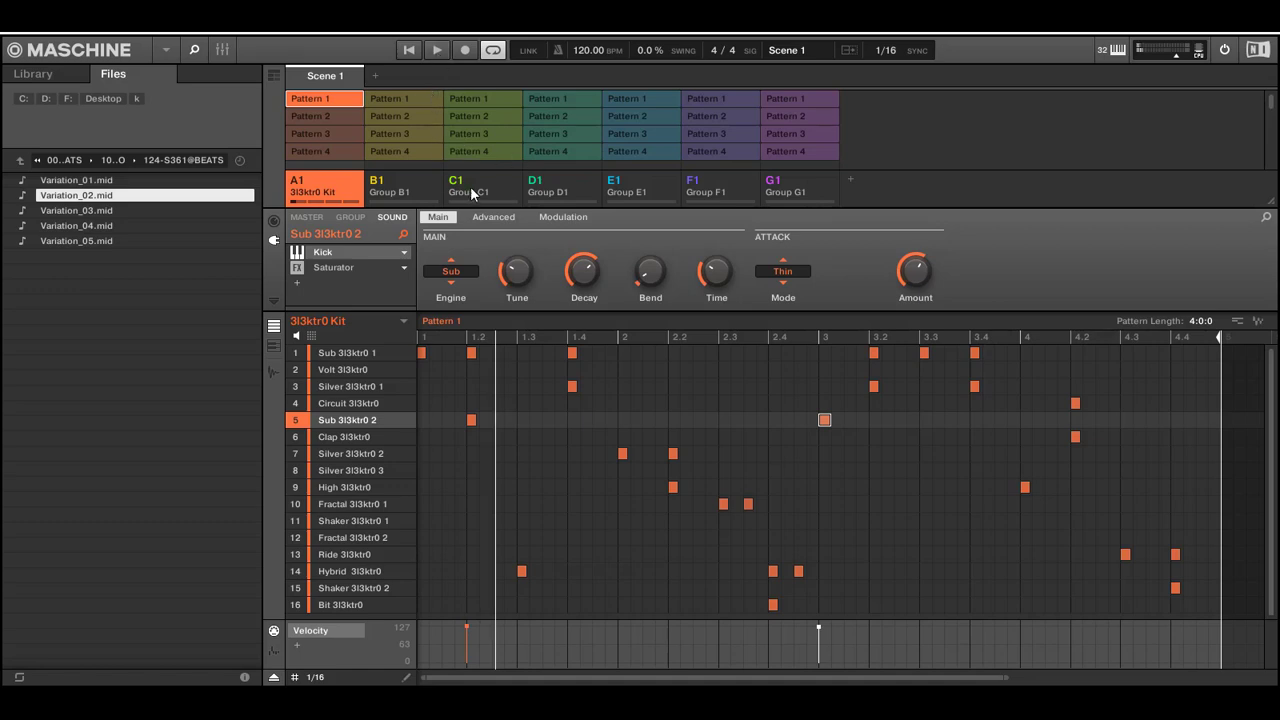
Select Pattern 1 of group B1 and load the first 808 Southern Kit from the library into the group.
{"action": "left_click", "coordinate": [387, 96]}
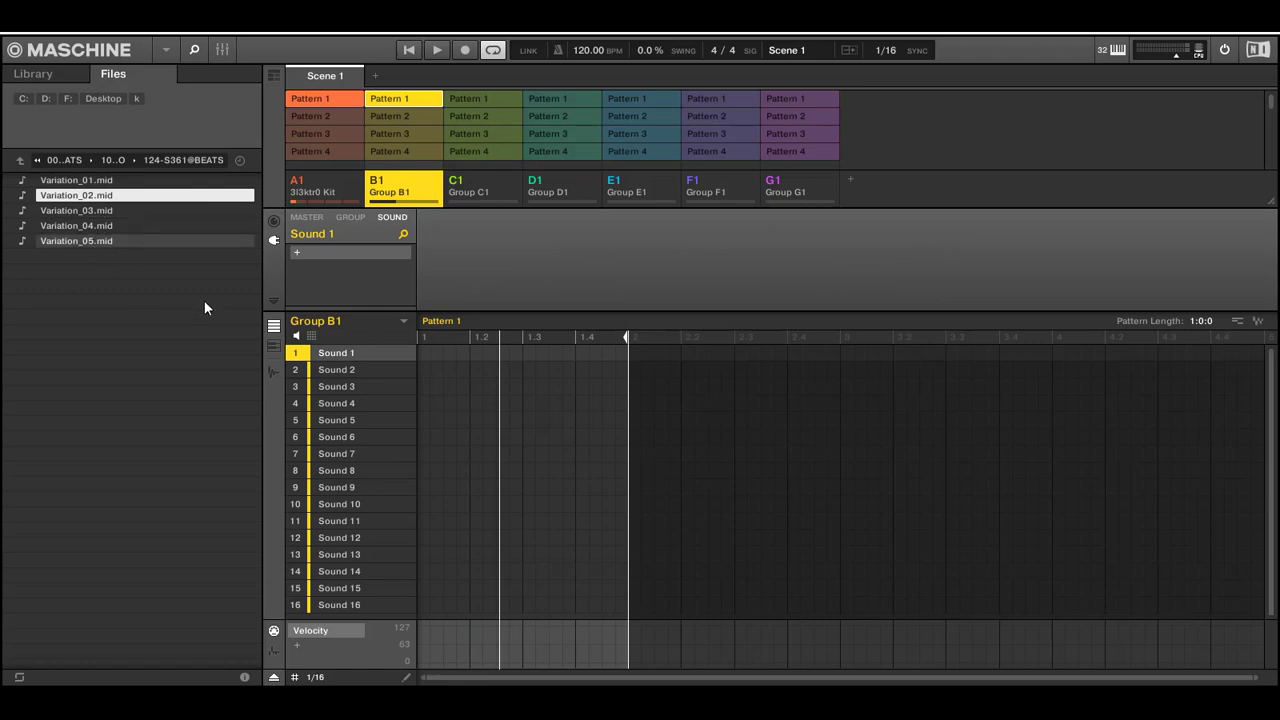
{"action": "left_click", "coordinate": [35, 75]}
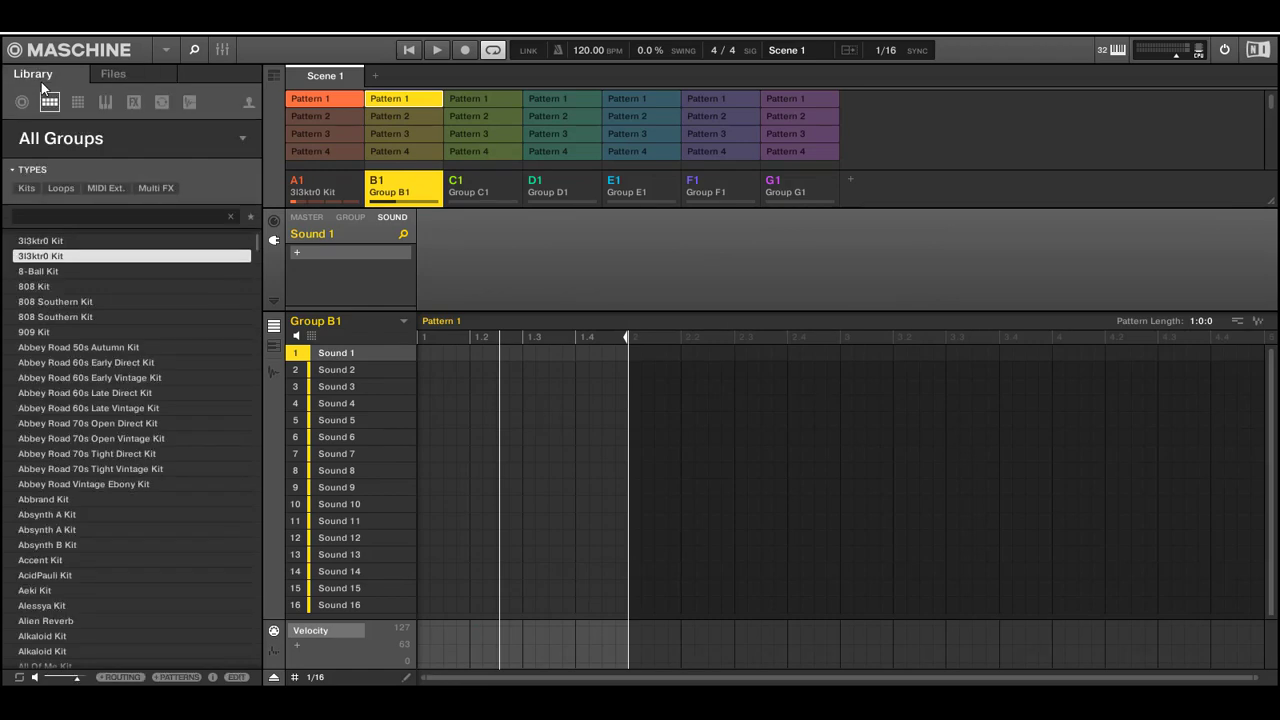
{"action": "left_click", "coordinate": [40, 303]}
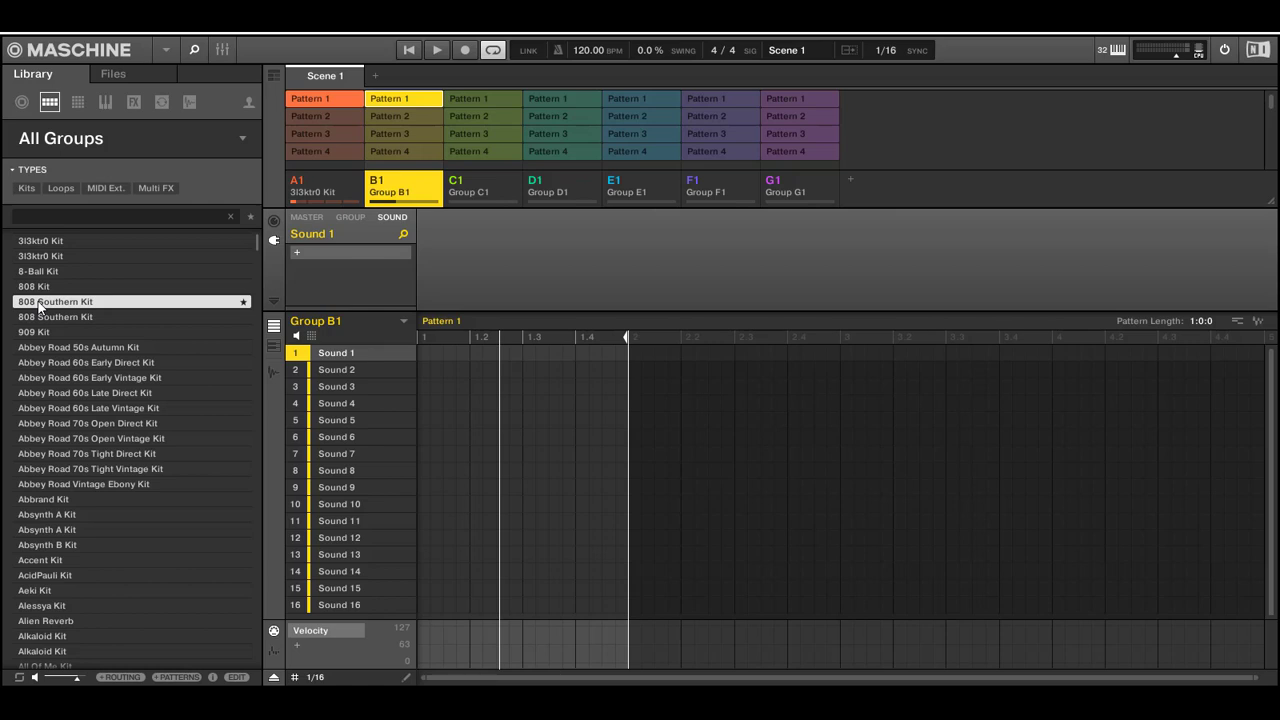
{"action": "double_click", "coordinate": [39, 306]}
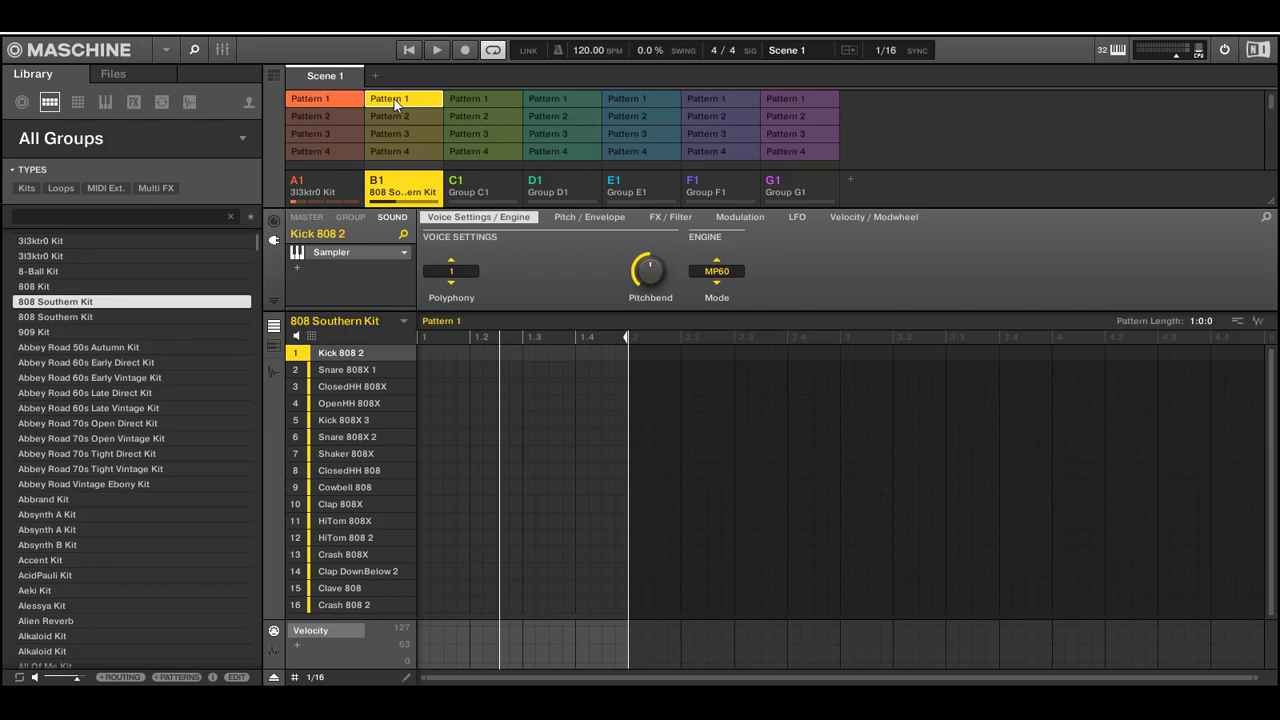
Import Variation_03.mid from the 140-S651@BEATS folder under 115@ROOTS in the MIDI drum beats collection into Pattern 1 of group B1.
{"action": "left_click", "coordinate": [114, 74]}
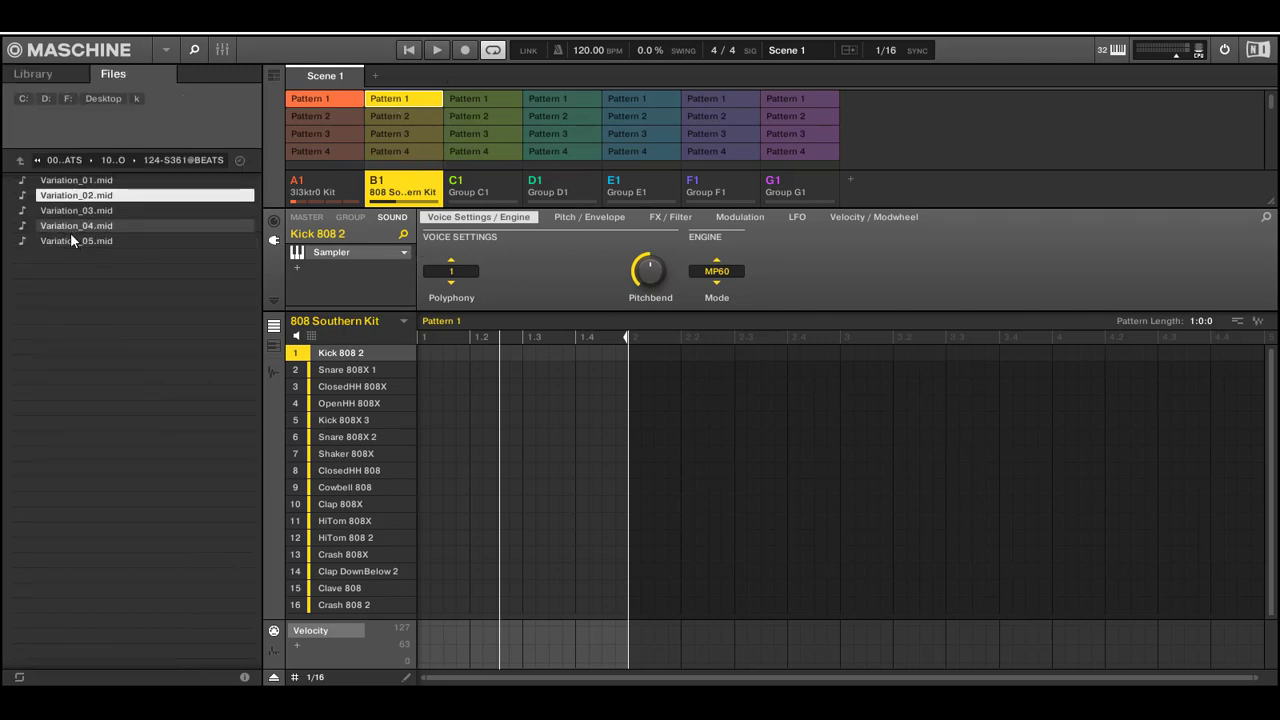
{"action": "left_click", "coordinate": [105, 158]}
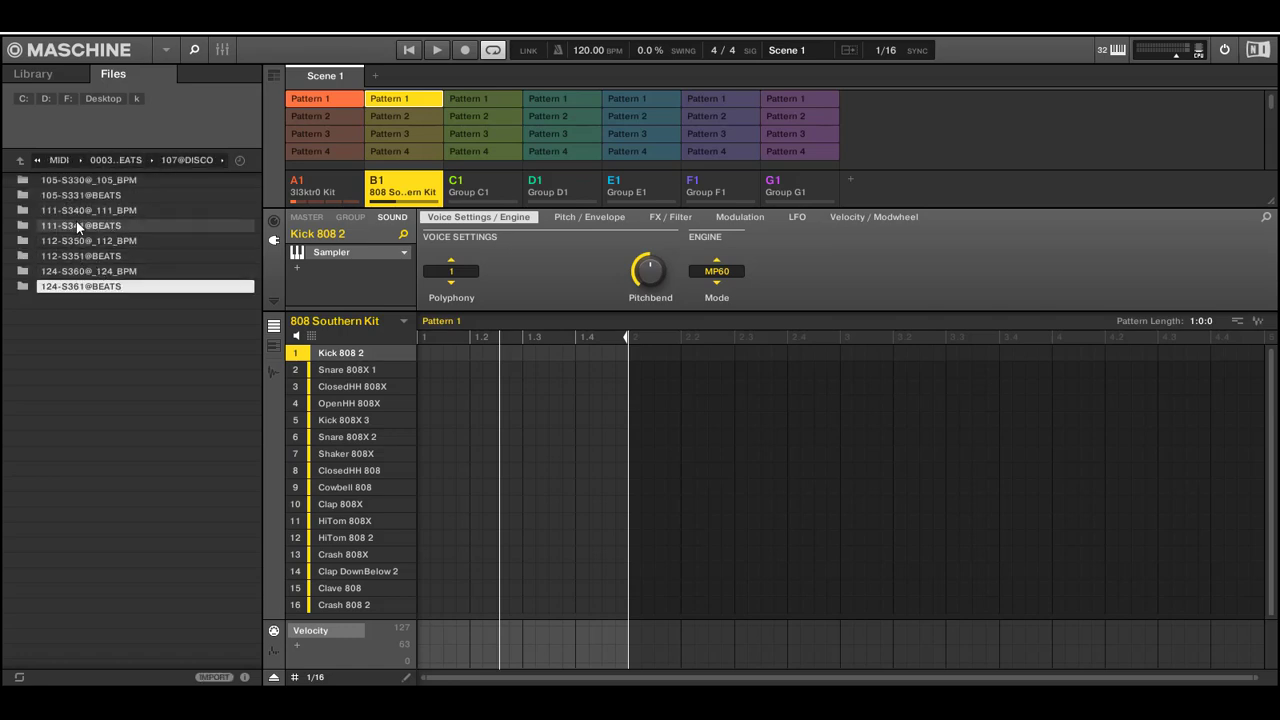
{"action": "left_click", "coordinate": [115, 157]}
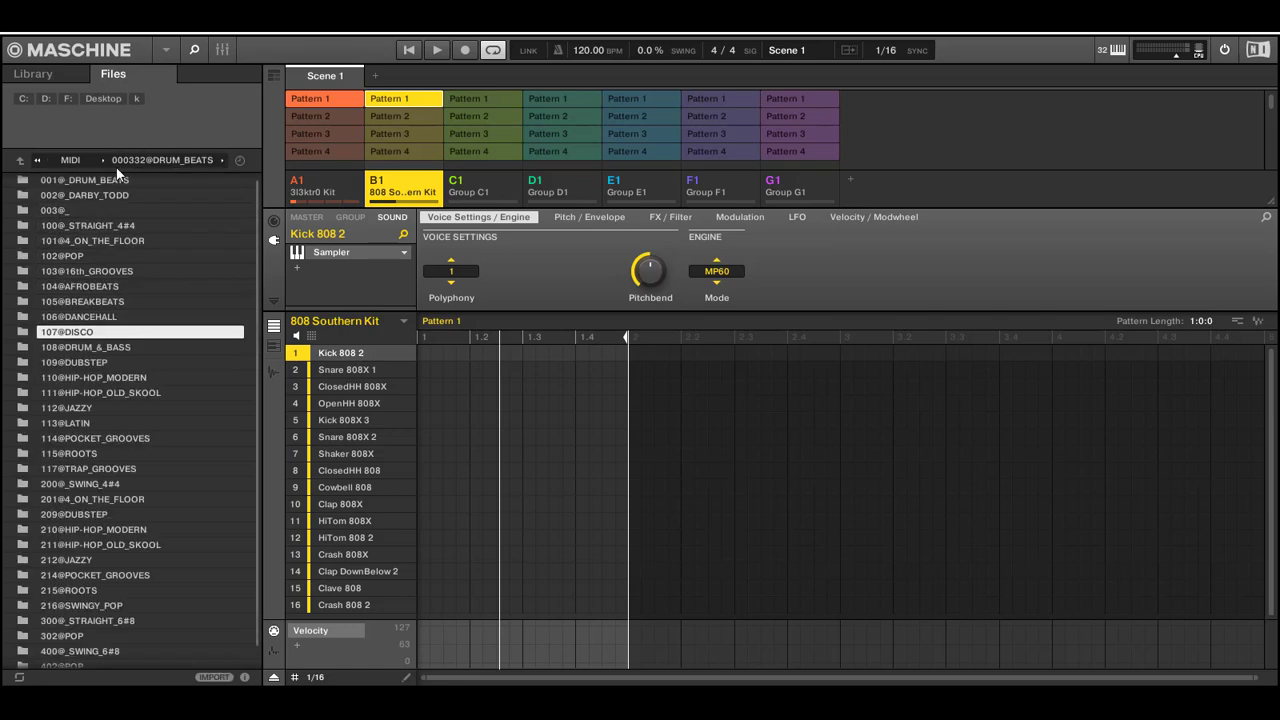
{"action": "double_click", "coordinate": [67, 486]}
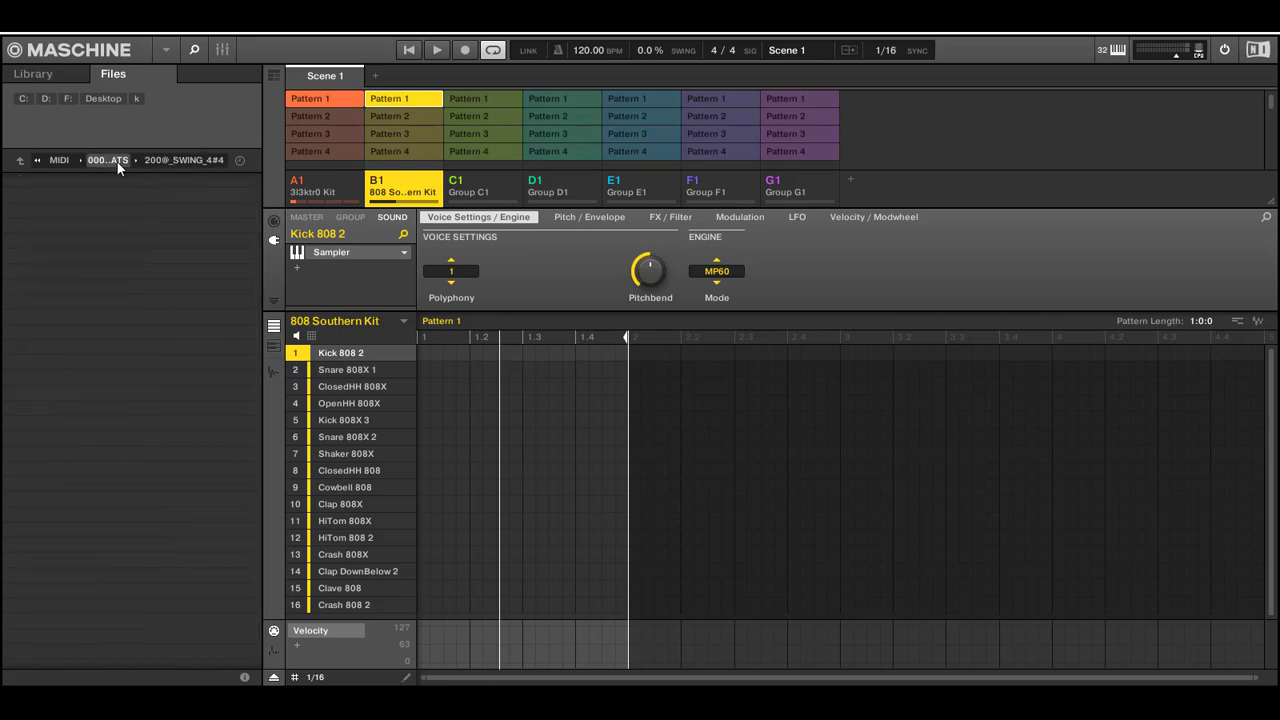
{"action": "left_click", "coordinate": [117, 163]}
{"action": "double_click", "coordinate": [76, 452]}
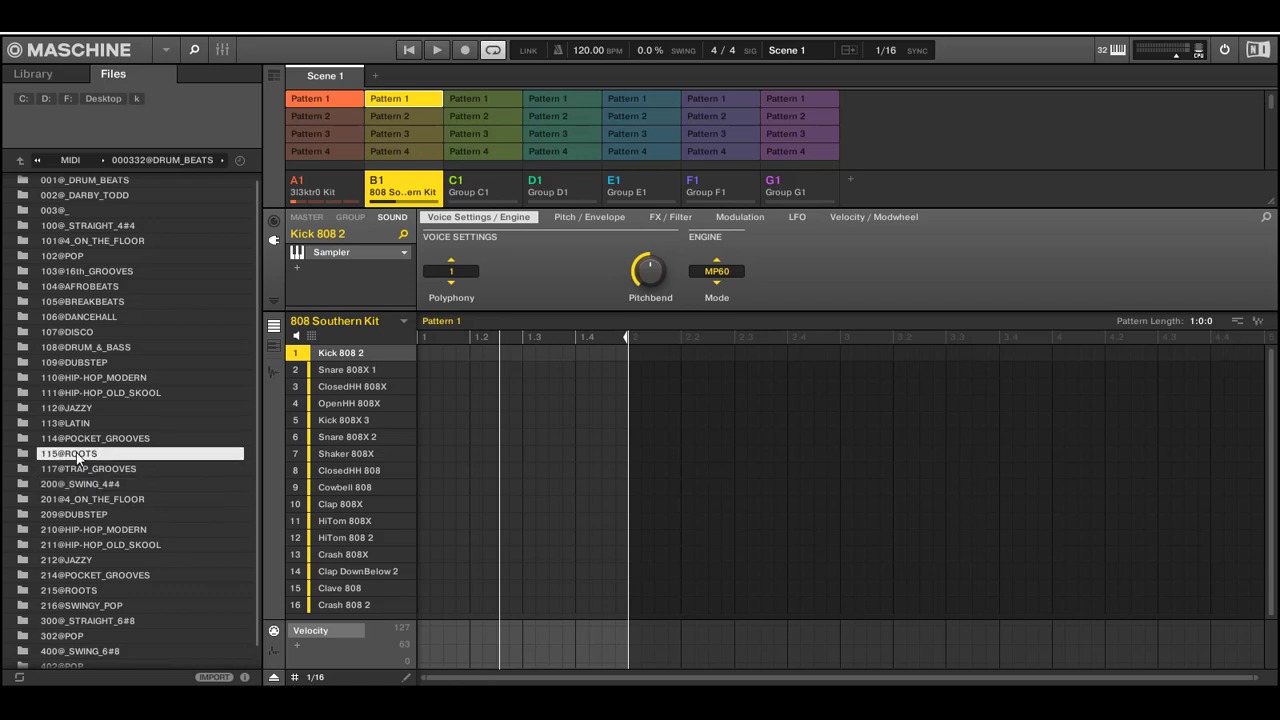
{"action": "left_click", "coordinate": [72, 197]}
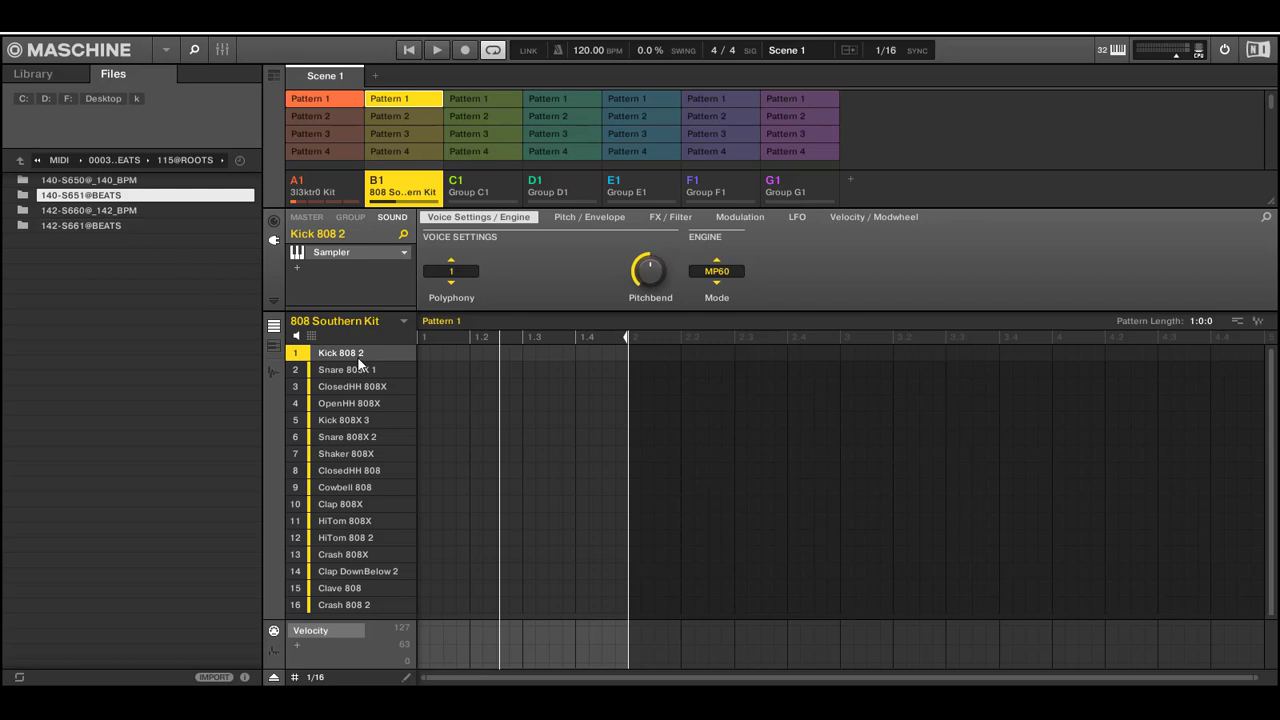
{"action": "double_click", "coordinate": [69, 194]}
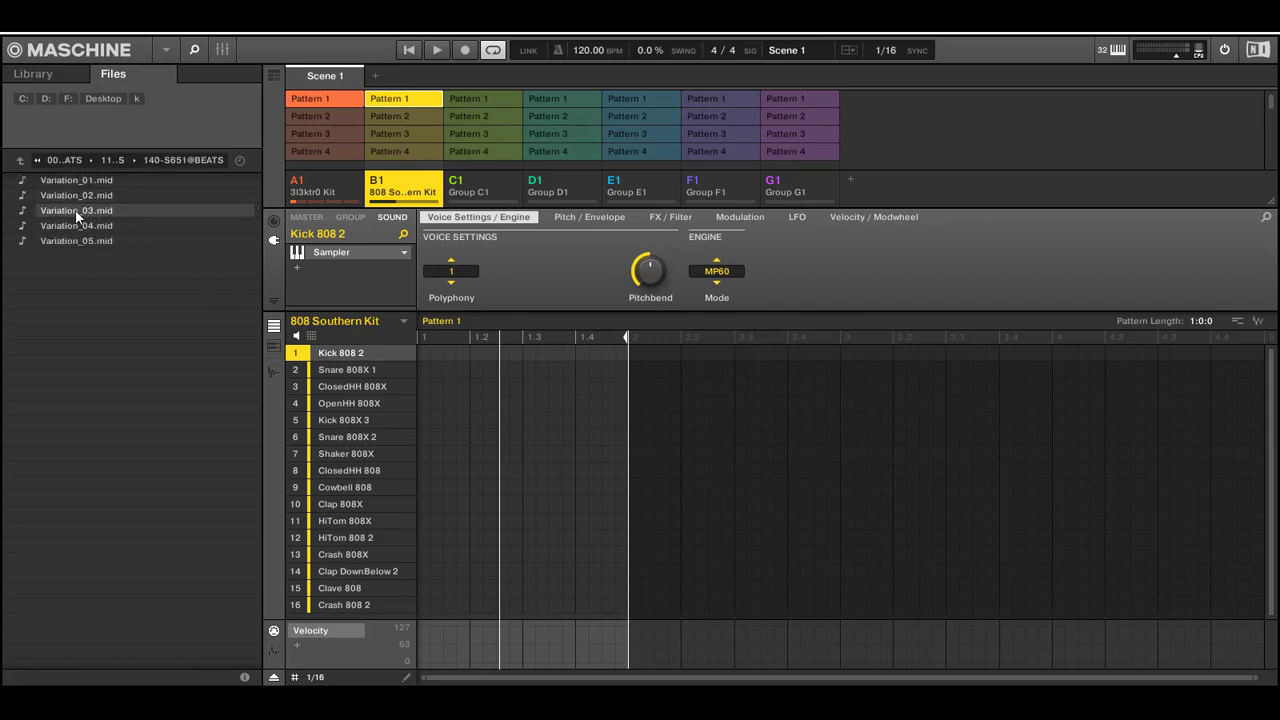
{"action": "left_click_drag", "start_coordinate": [75, 209], "coordinate": [475, 451]}
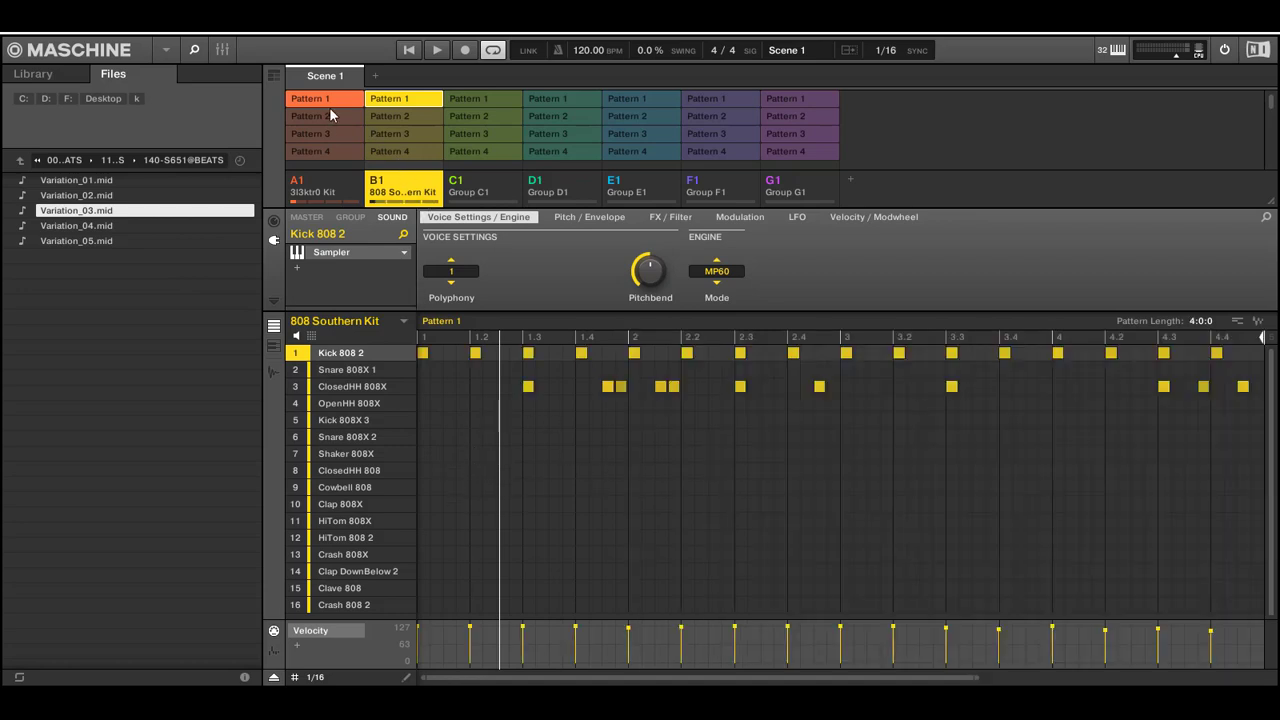
Mute group A1 during playback to hear the 808 Southern Kit pattern alone, and restore A1.
{"action": "right_click", "coordinate": [297, 186]}
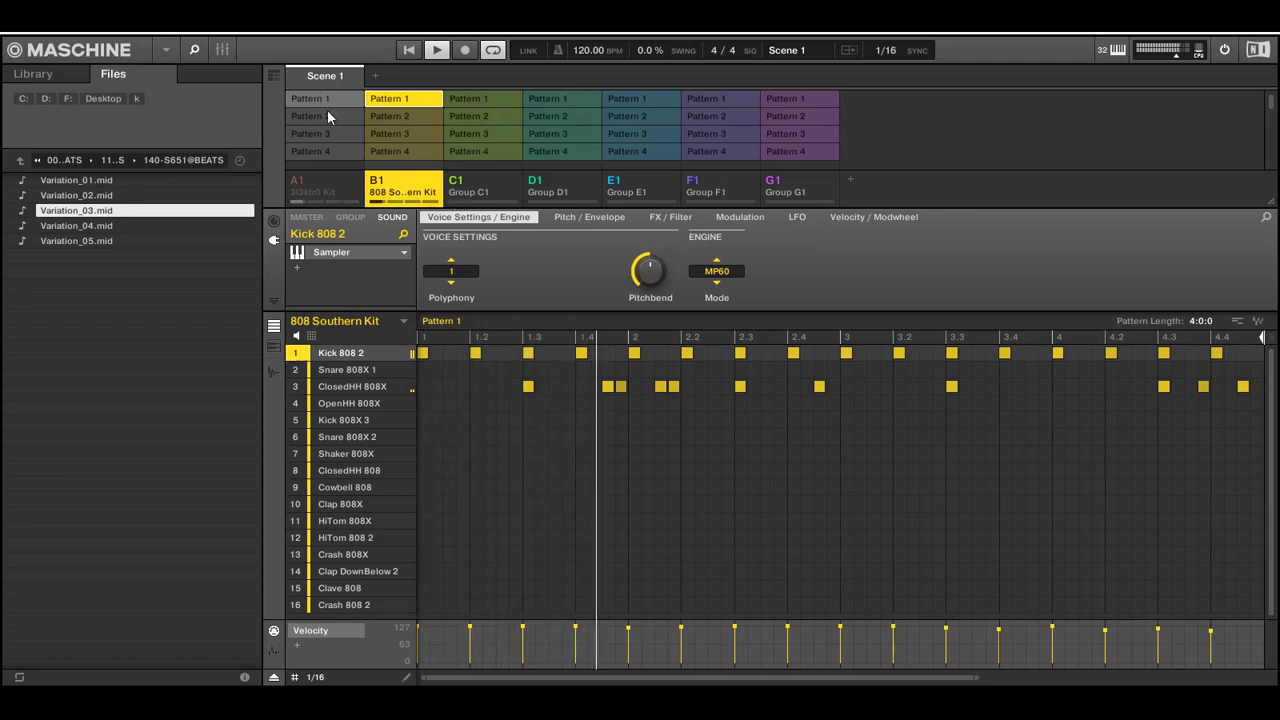
{"action": "left_click", "coordinate": [298, 187]}
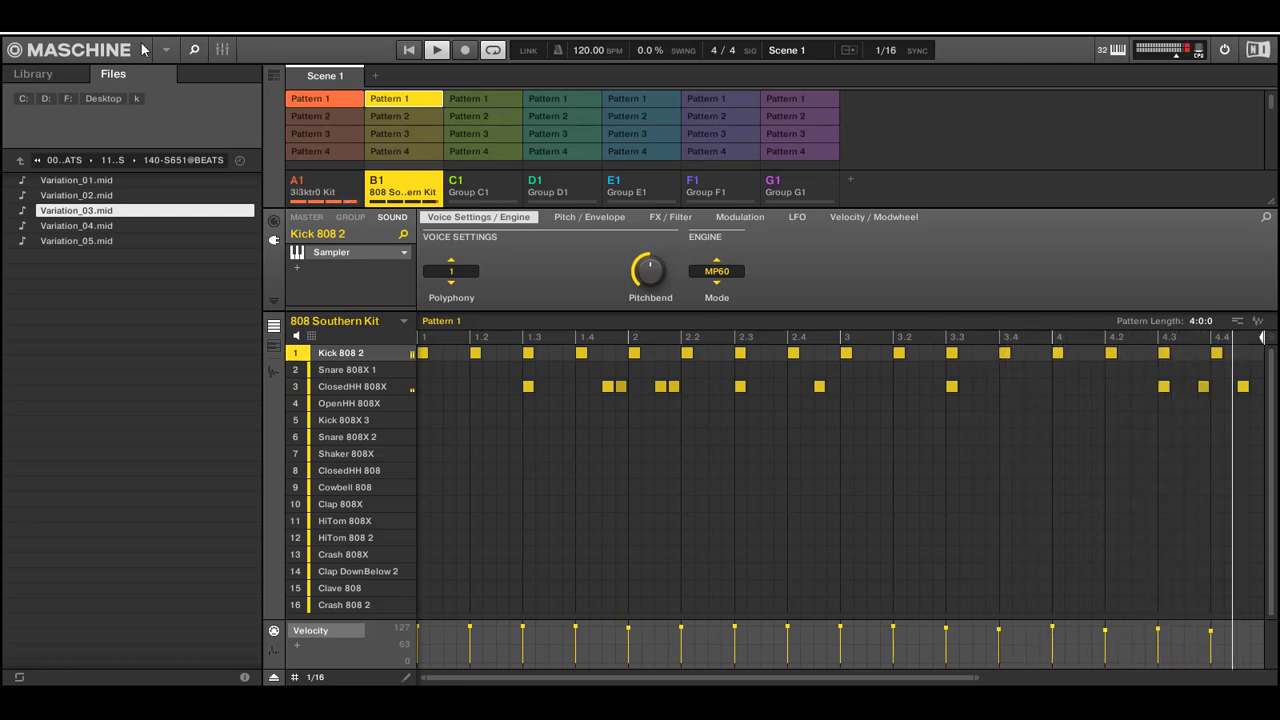
Check the 808 Southern Kit's sound levels in the Mixer view, and return to the Ideas view.
{"action": "right_click", "coordinate": [56, 34]}
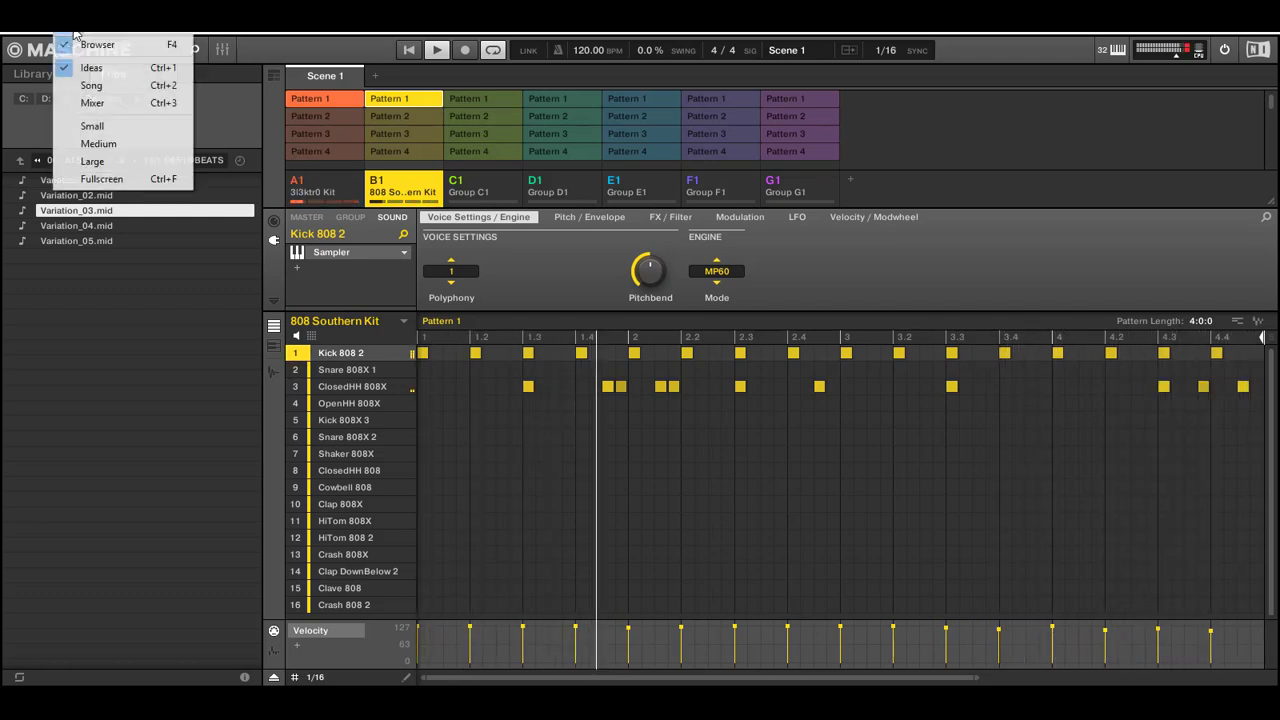
{"action": "left_click", "coordinate": [90, 103]}
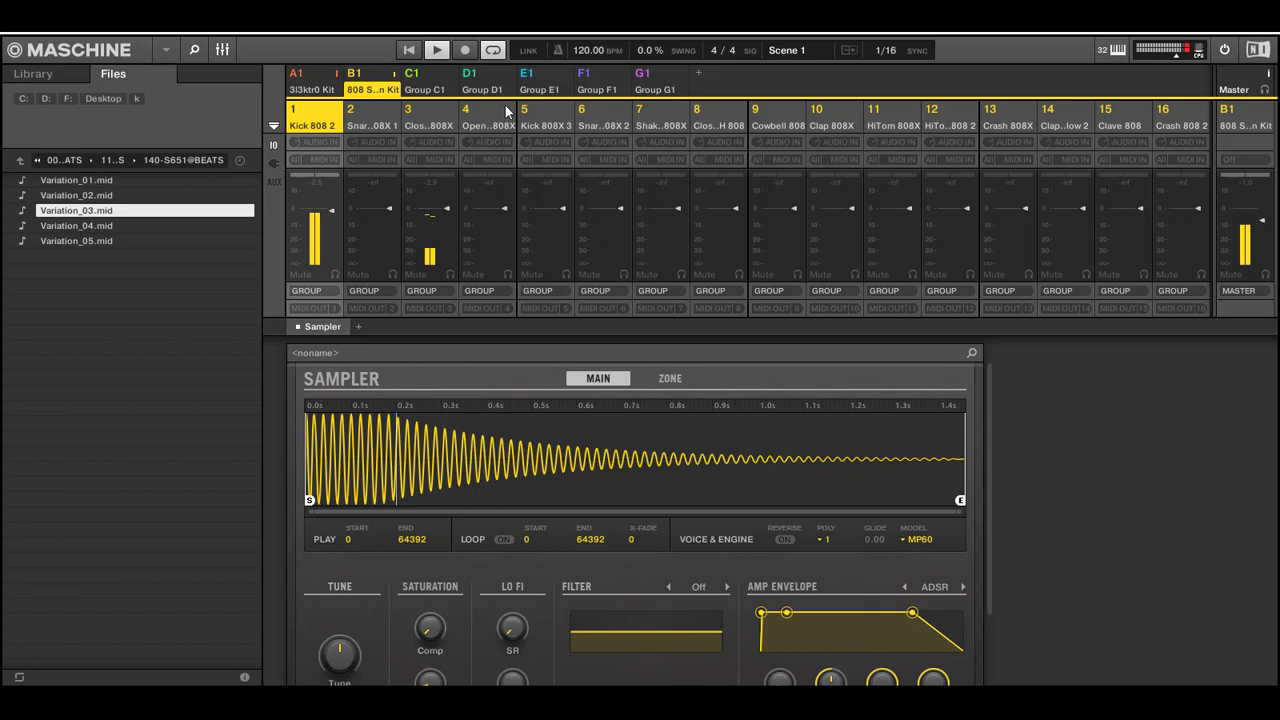
{"action": "left_click", "coordinate": [70, 35]}
{"action": "left_click", "coordinate": [87, 75]}
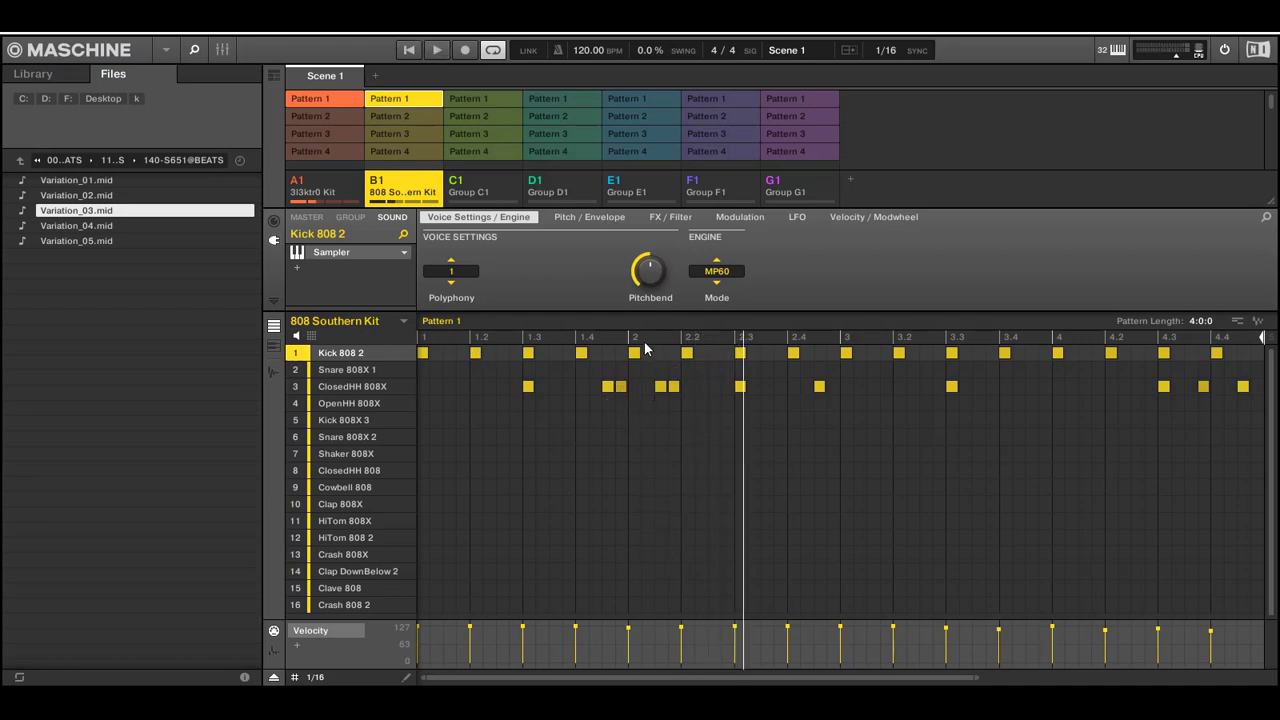
Move the bar 2 notes to OpenHH 808X and Snare 808X 2, and those from beat 4.3 to ClosedHH 808 and Clap 808X.
{"action": "left_click_drag", "start_coordinate": [635, 403], "coordinate": [826, 364]}
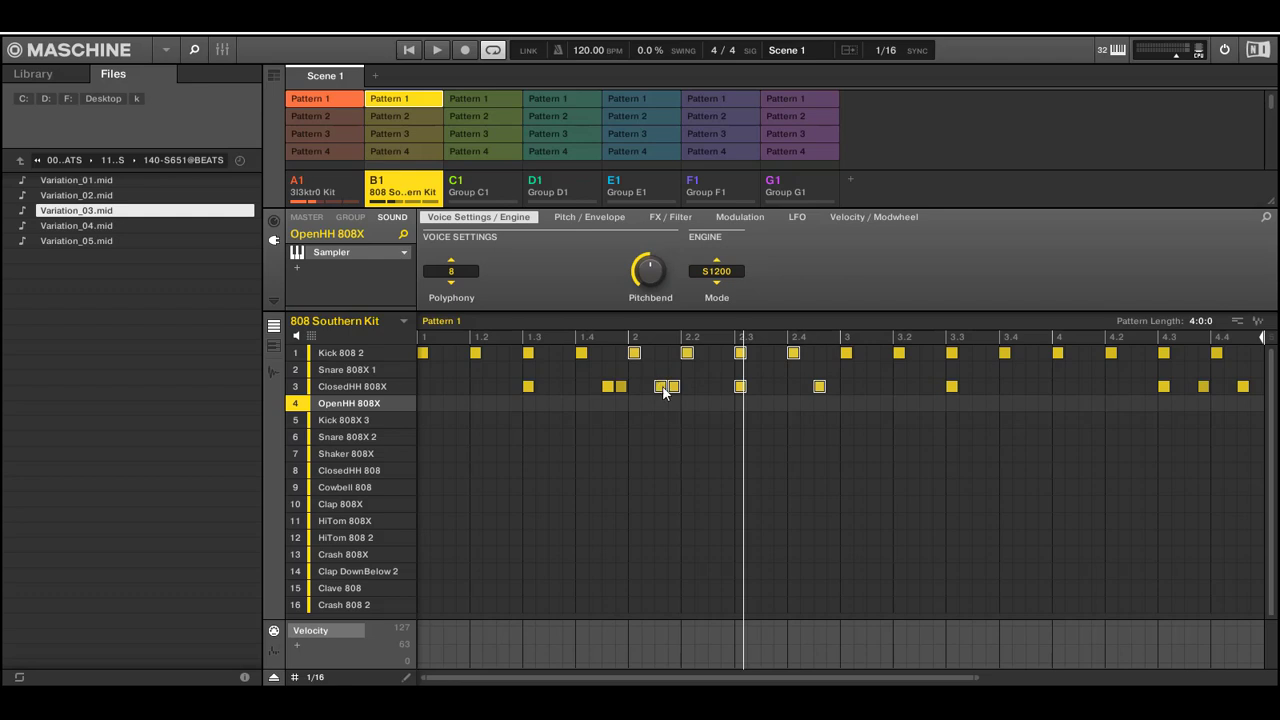
{"action": "left_click_drag", "start_coordinate": [663, 391], "coordinate": [663, 437]}
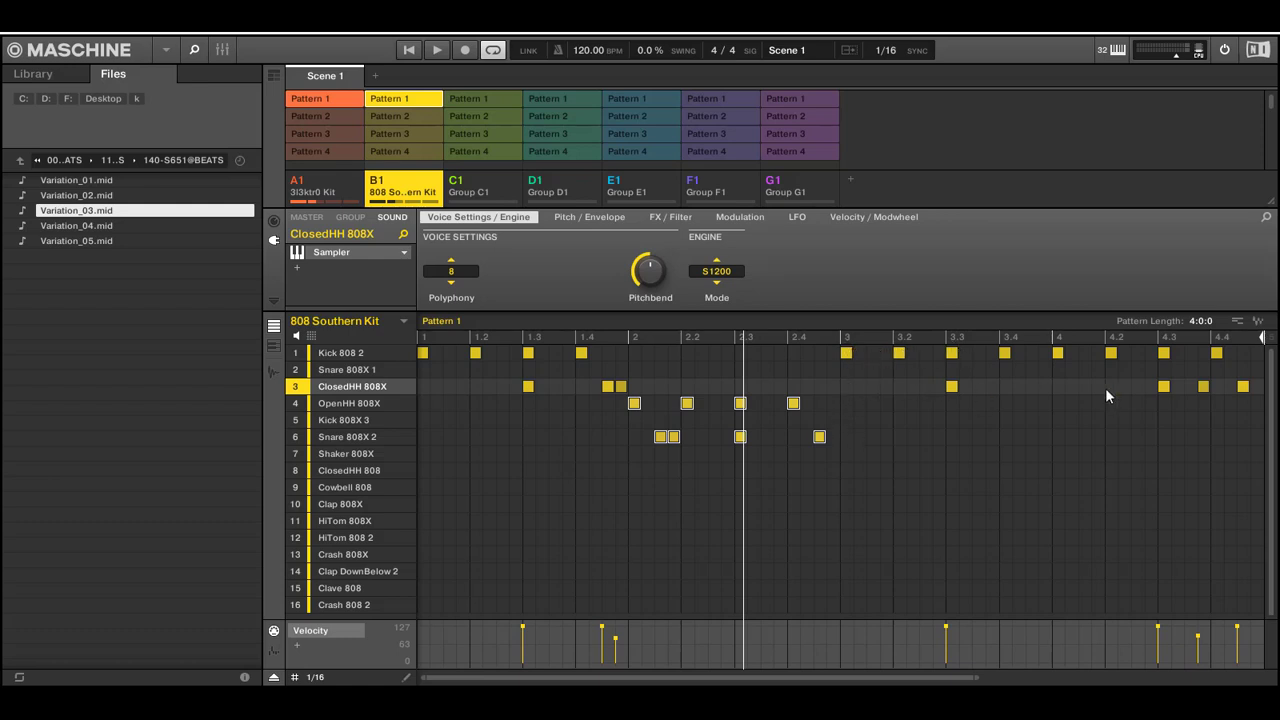
{"action": "left_click_drag", "start_coordinate": [1164, 410], "coordinate": [1228, 346]}
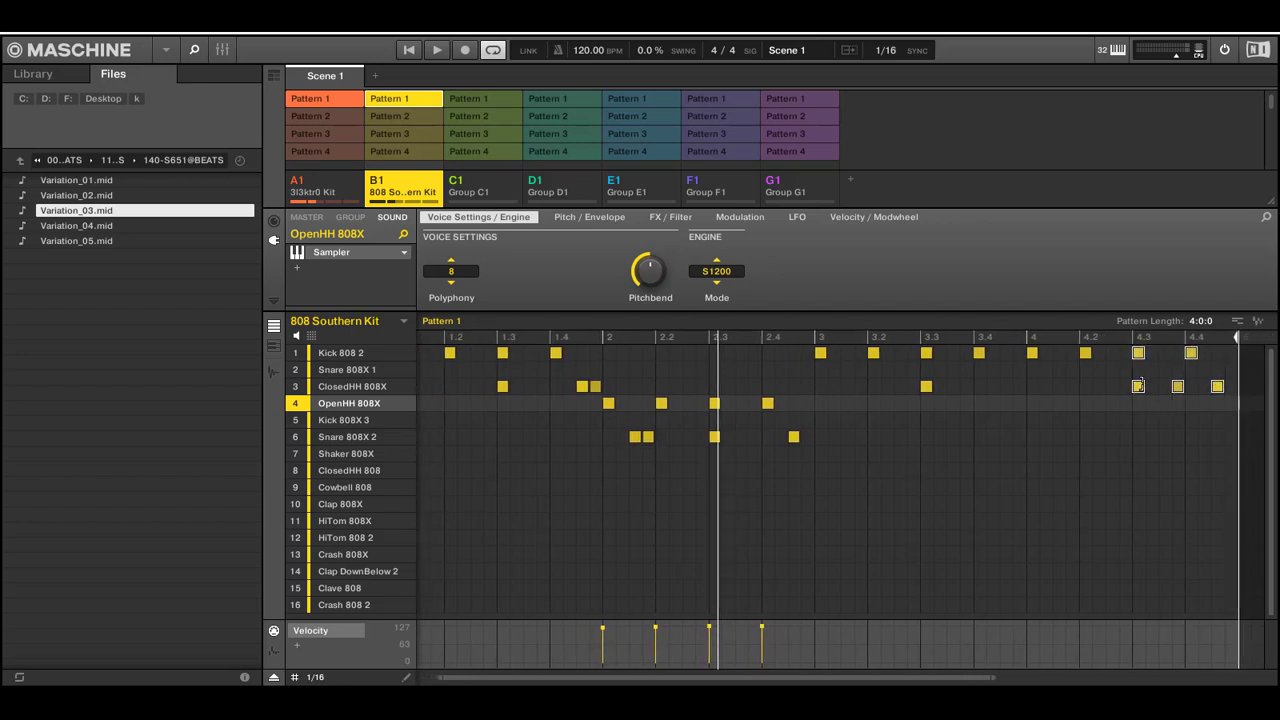
{"action": "left_click_drag", "start_coordinate": [1140, 393], "coordinate": [1141, 507]}
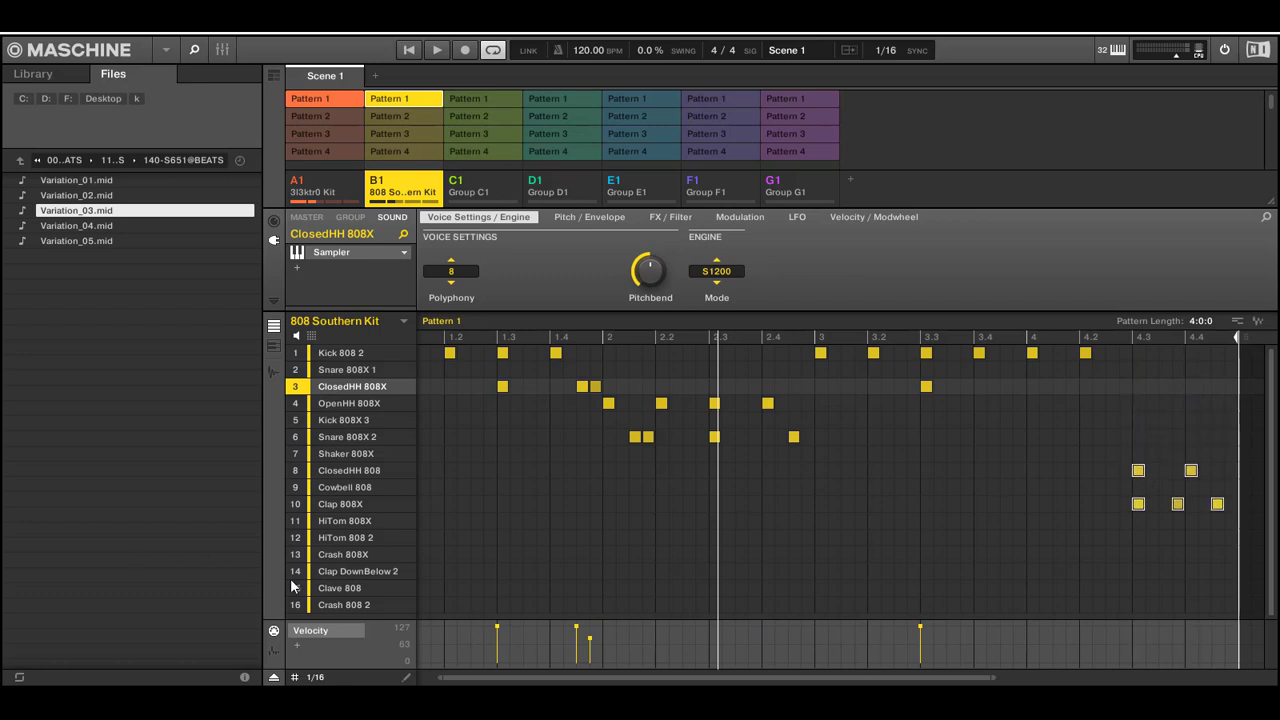
Audition the 808 Southern Kit's sounds one by one from Clave 808 up to OpenHH 808X.
{"action": "left_click", "coordinate": [337, 588]}
{"action": "left_click", "coordinate": [337, 571]}
{"action": "left_click", "coordinate": [337, 554]}
{"action": "left_click", "coordinate": [337, 537]}
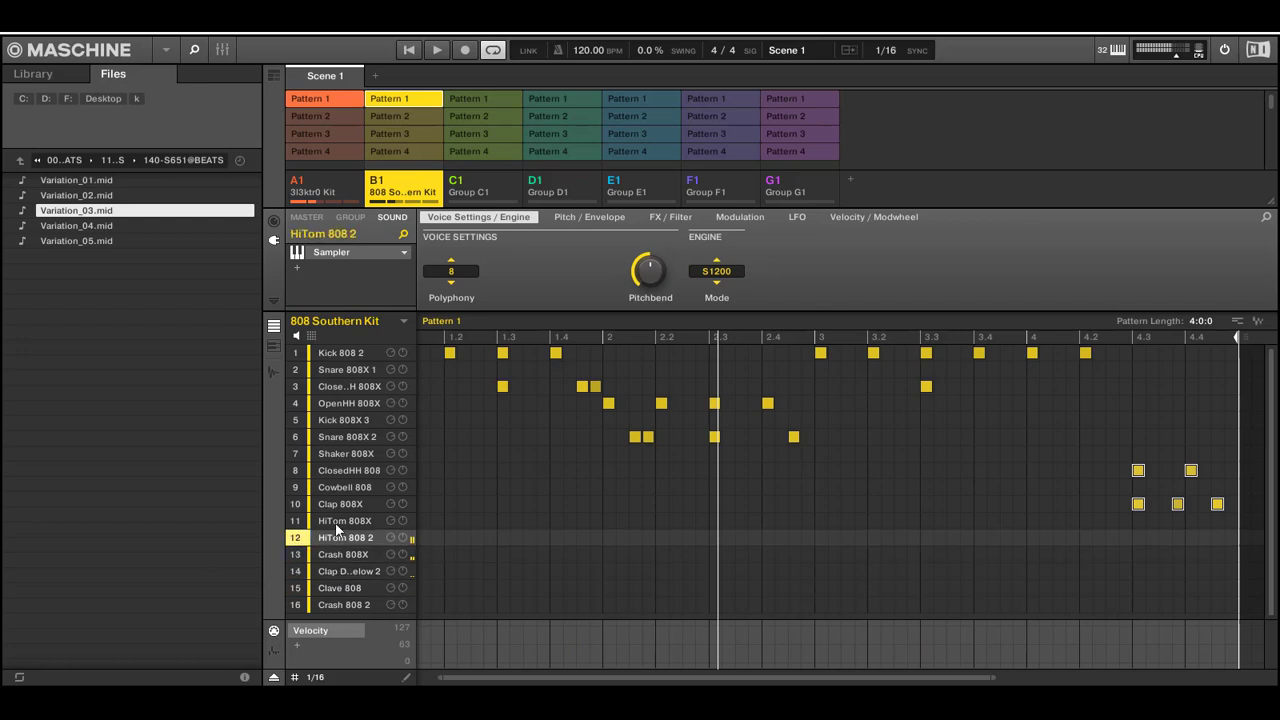
{"action": "left_click", "coordinate": [335, 520]}
{"action": "left_click", "coordinate": [333, 504]}
{"action": "left_click", "coordinate": [331, 487]}
{"action": "left_click", "coordinate": [331, 470]}
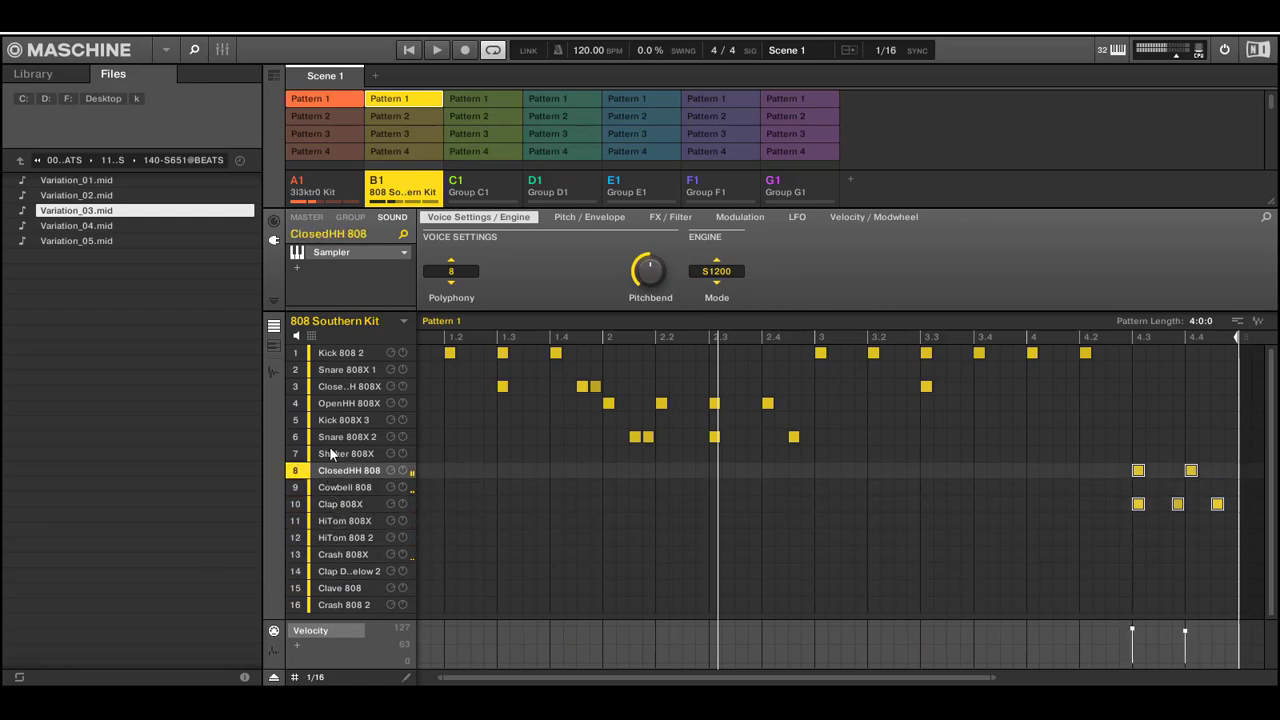
{"action": "left_click", "coordinate": [331, 453]}
{"action": "left_click", "coordinate": [330, 437]}
{"action": "left_click", "coordinate": [330, 420]}
{"action": "left_click", "coordinate": [329, 403]}
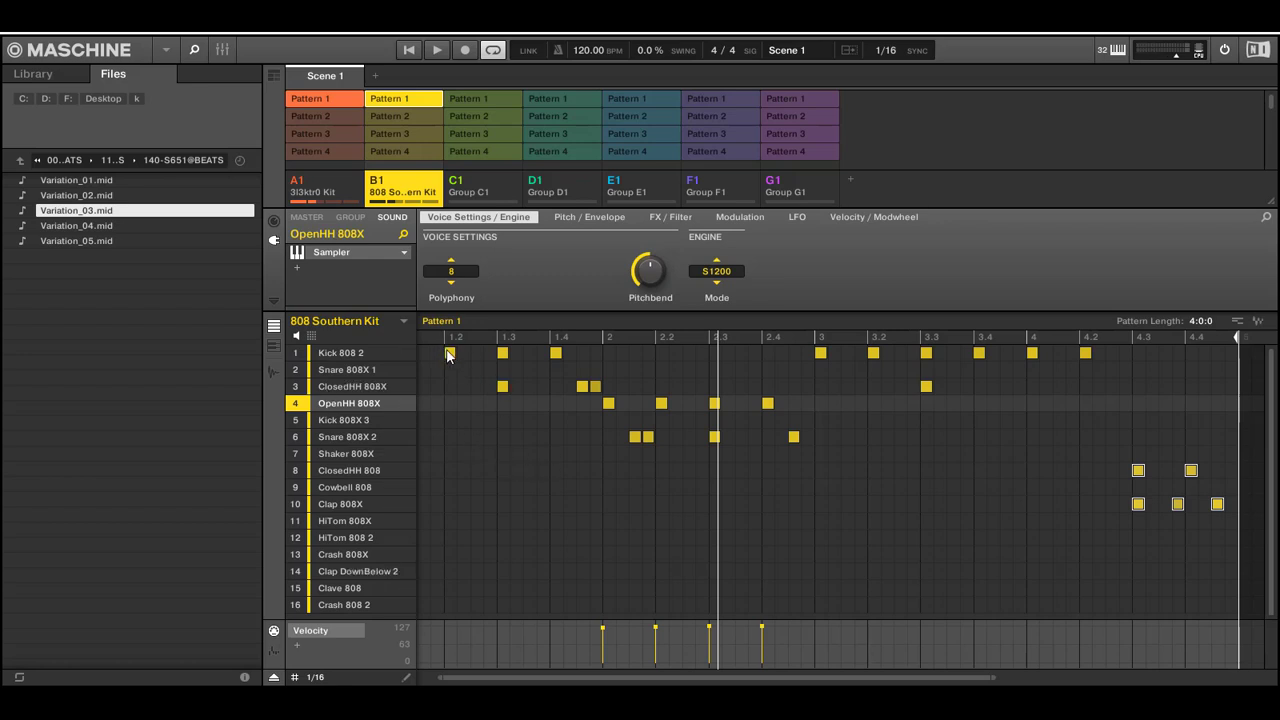
Move the kick on beat 1.2 to HiTom 808 2, and play the scene while checking the patterns of groups A1 and B1.
{"action": "left_click", "coordinate": [449, 354]}
{"action": "left_click_drag", "start_coordinate": [448, 458], "coordinate": [449, 506]}
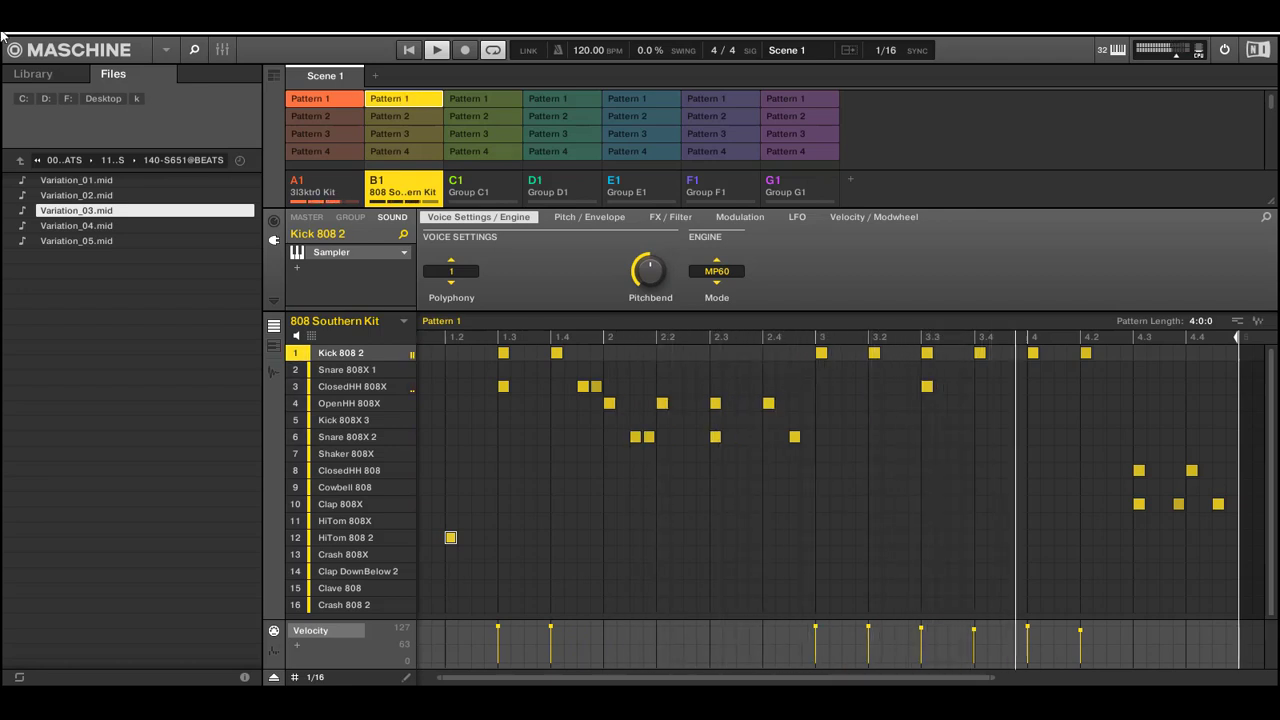
{"action": "left_click", "coordinate": [329, 182]}
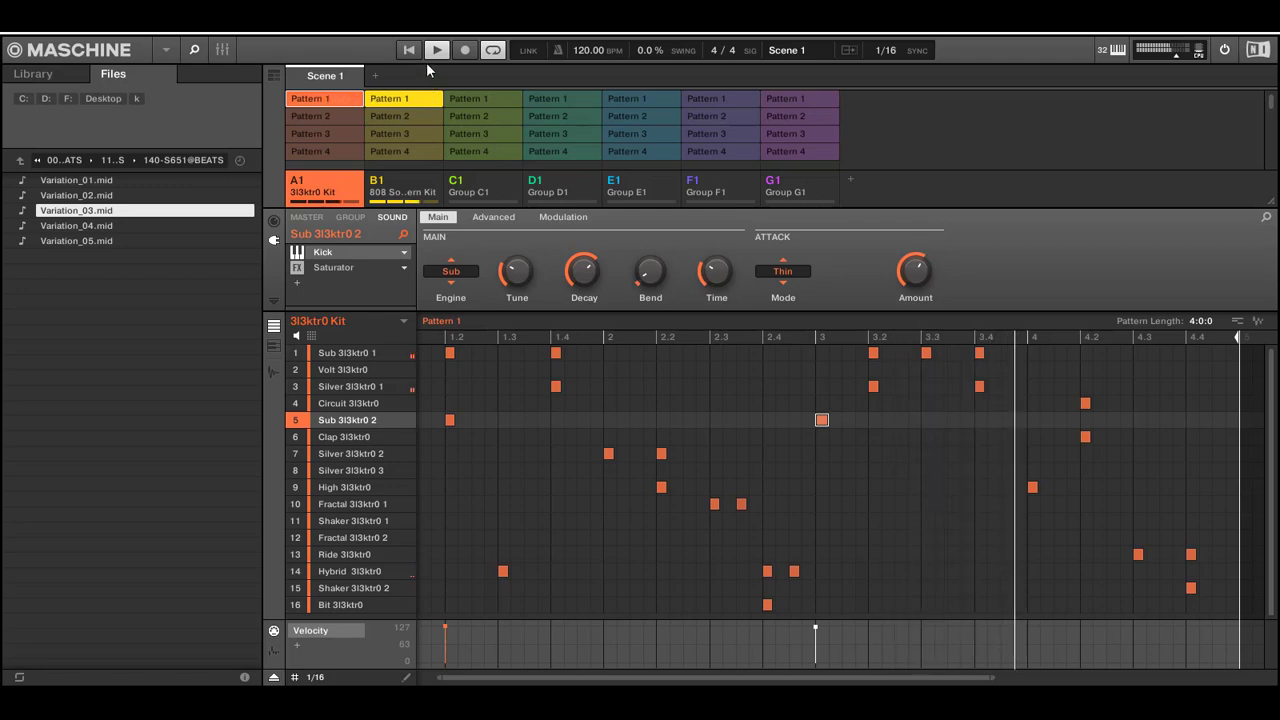
{"action": "left_click", "coordinate": [389, 102]}
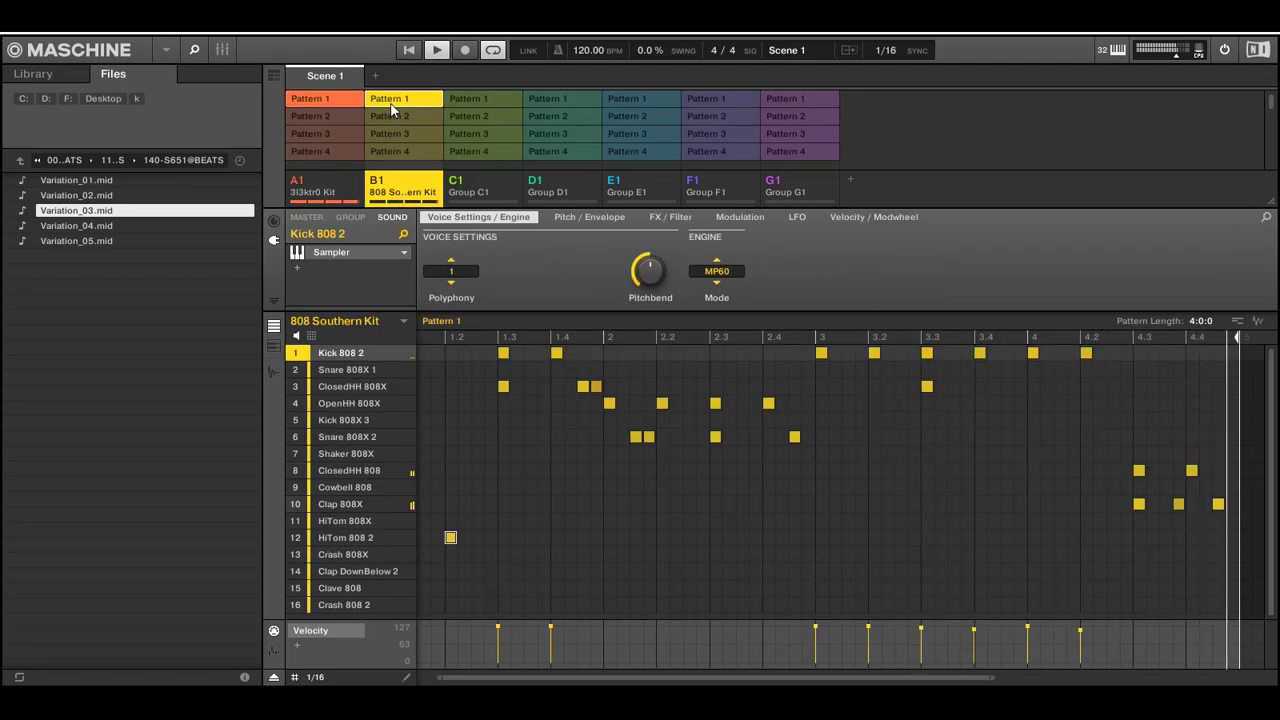
{"action": "left_click", "coordinate": [436, 50]}
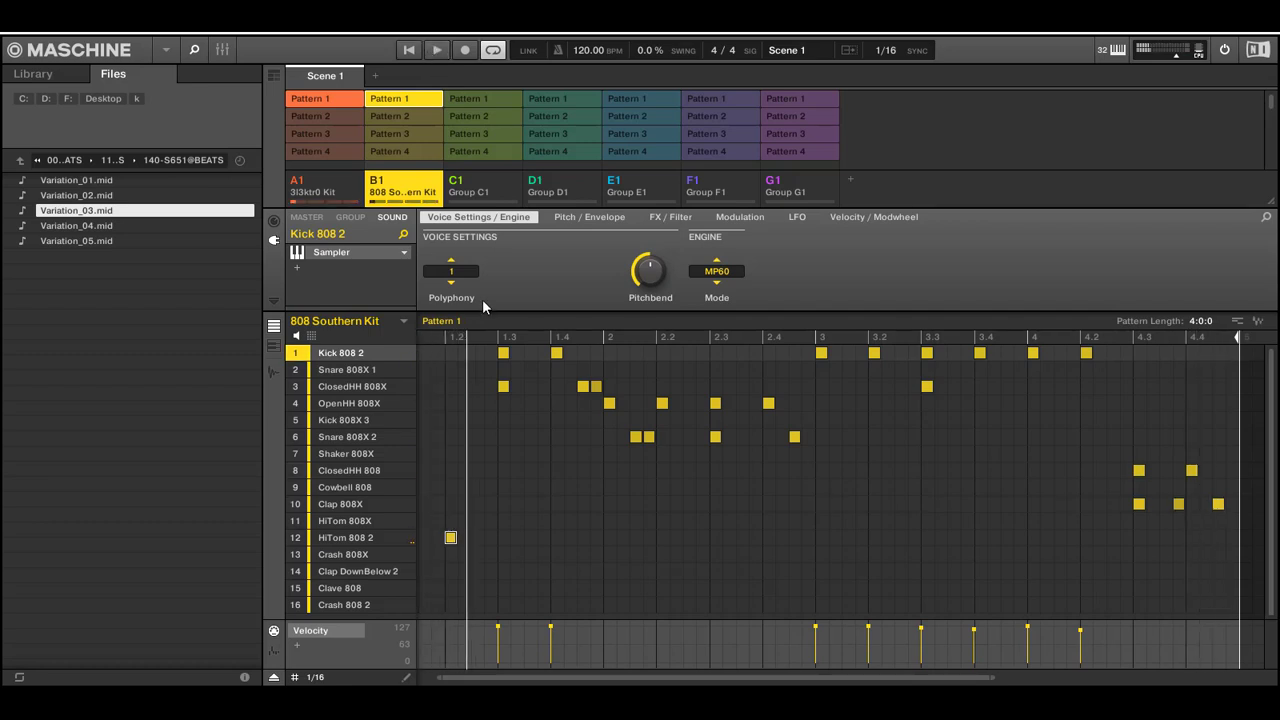